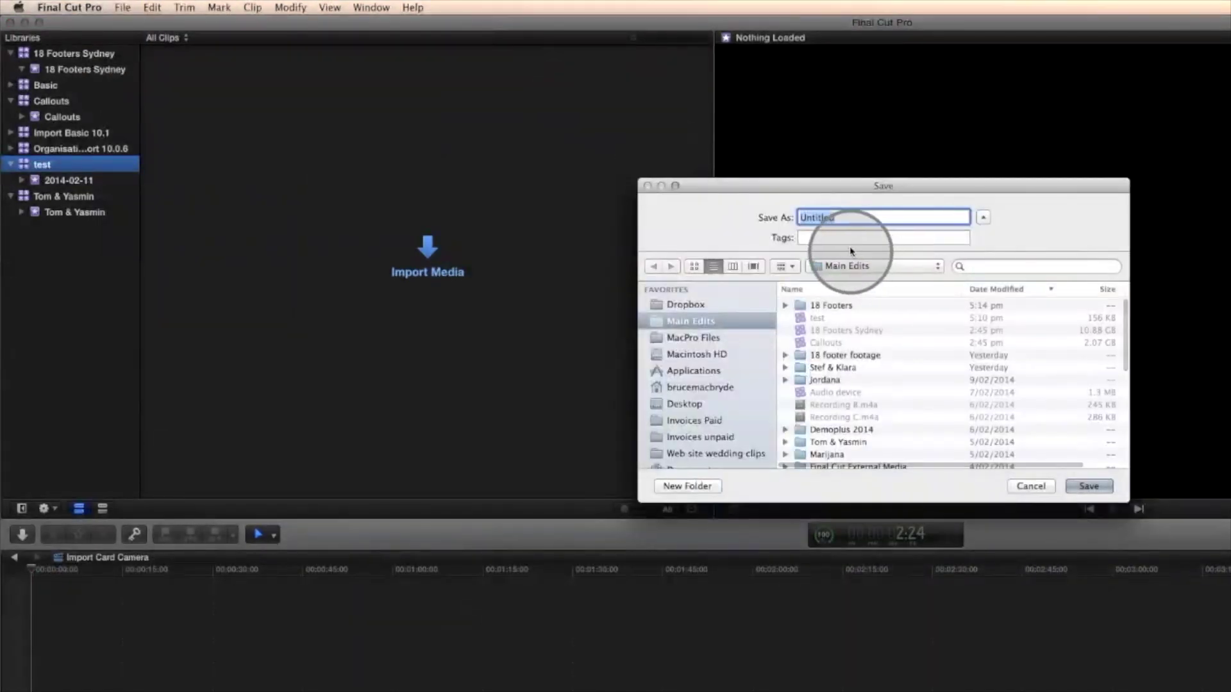
Step: Save the new library as "18 Footers Sydney" in the Main Edits folder
{"action": "type", "text": "18 Footers  Sydney"}
{"action": "left_click", "coordinate": [1102, 490]}
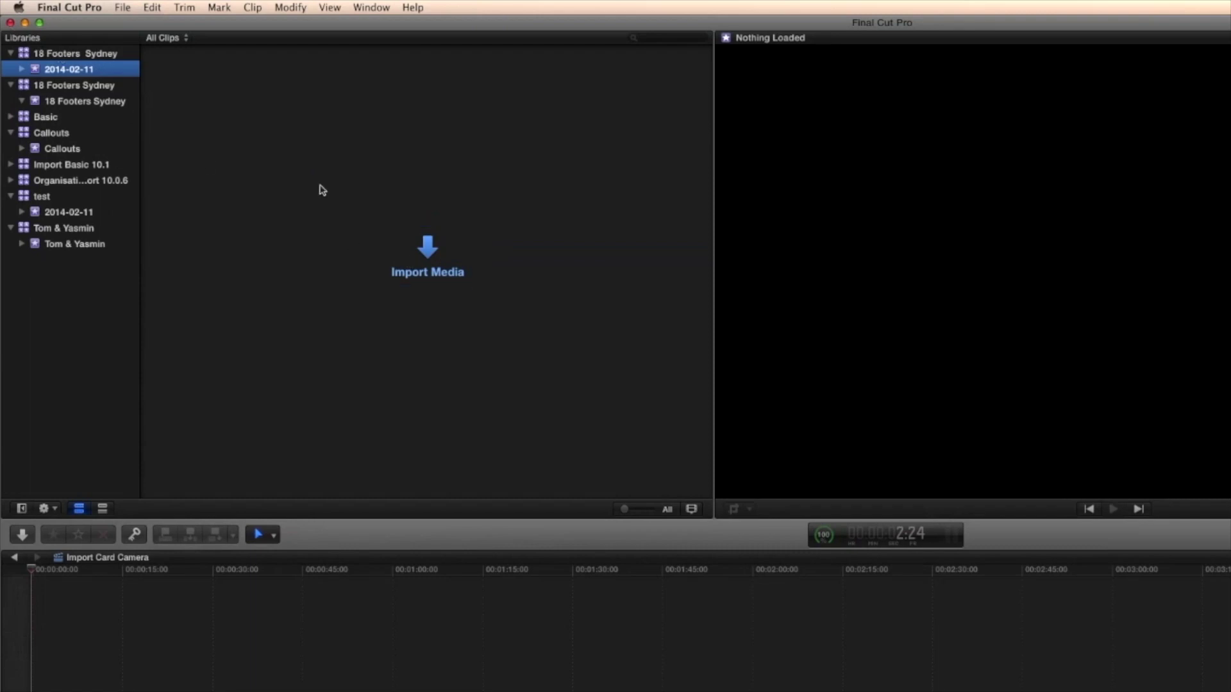
Step: Import all the movie clips from the 18 Footers folder into the new library
{"action": "left_click", "coordinate": [428, 254]}
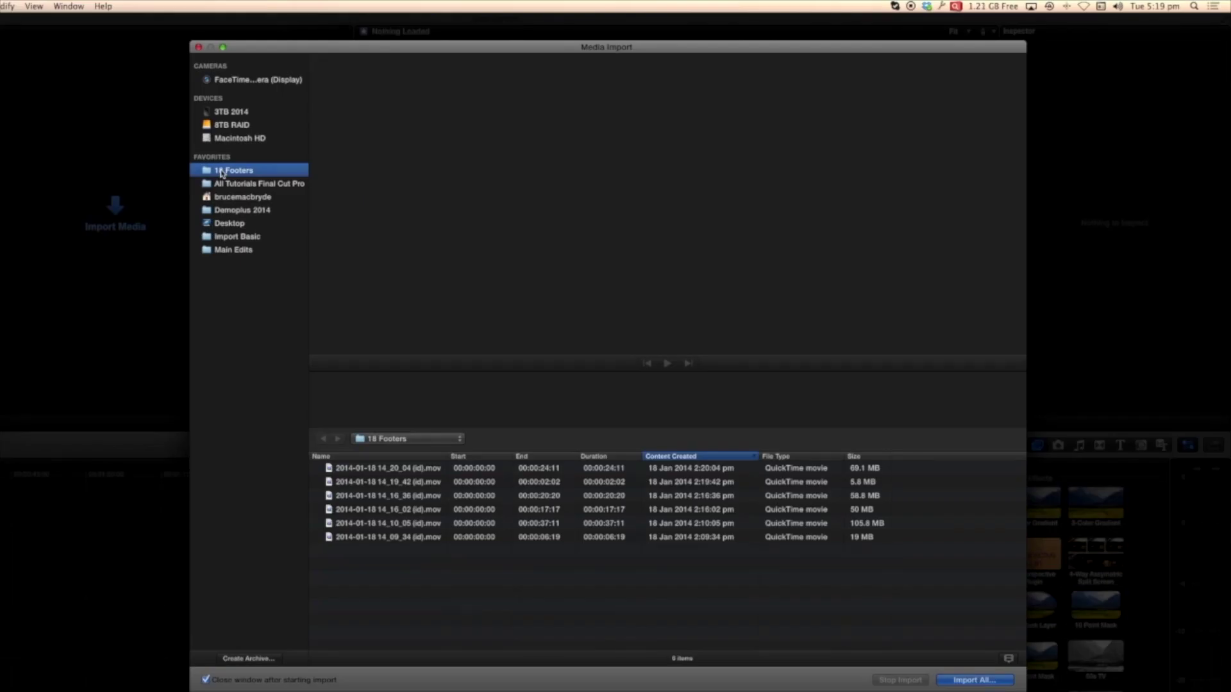
{"action": "left_click", "coordinate": [405, 511]}
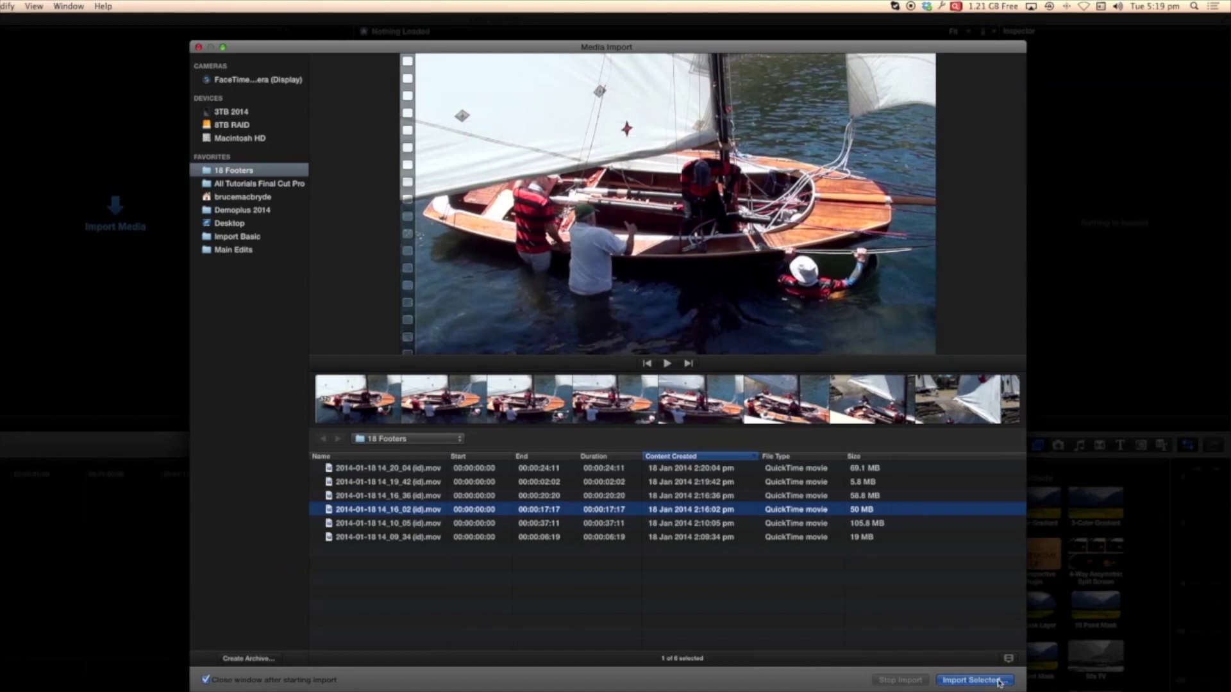
{"action": "key", "text": "super+a"}
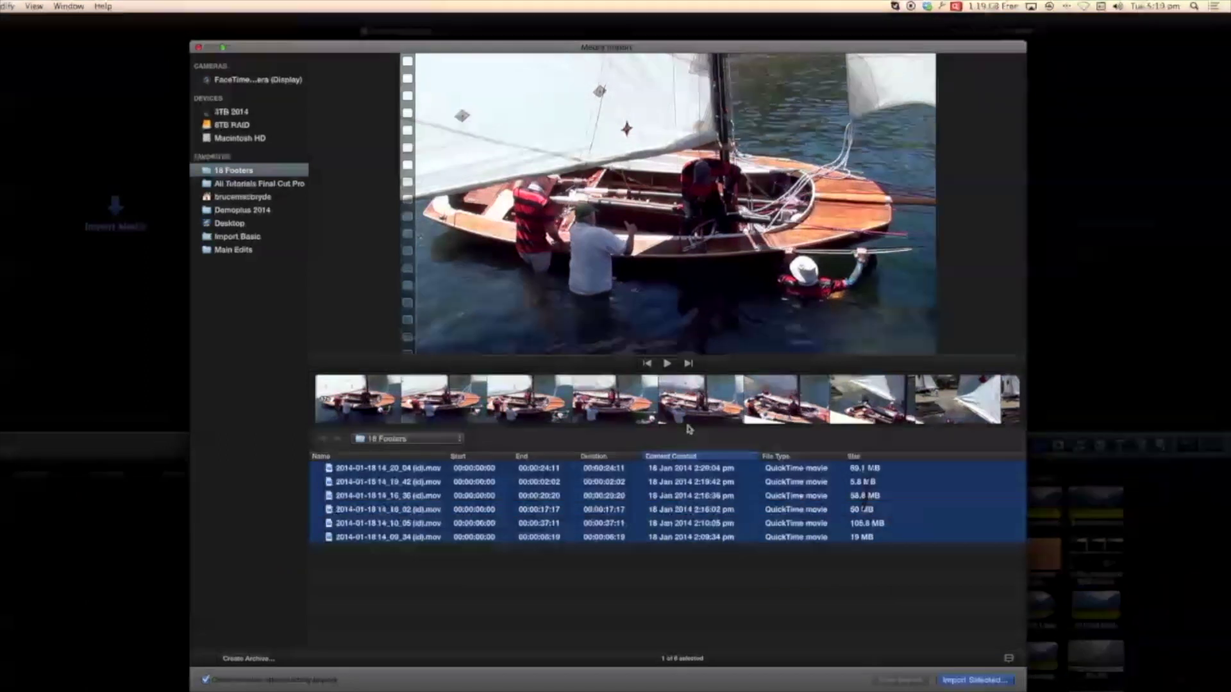
{"action": "left_click", "coordinate": [975, 680]}
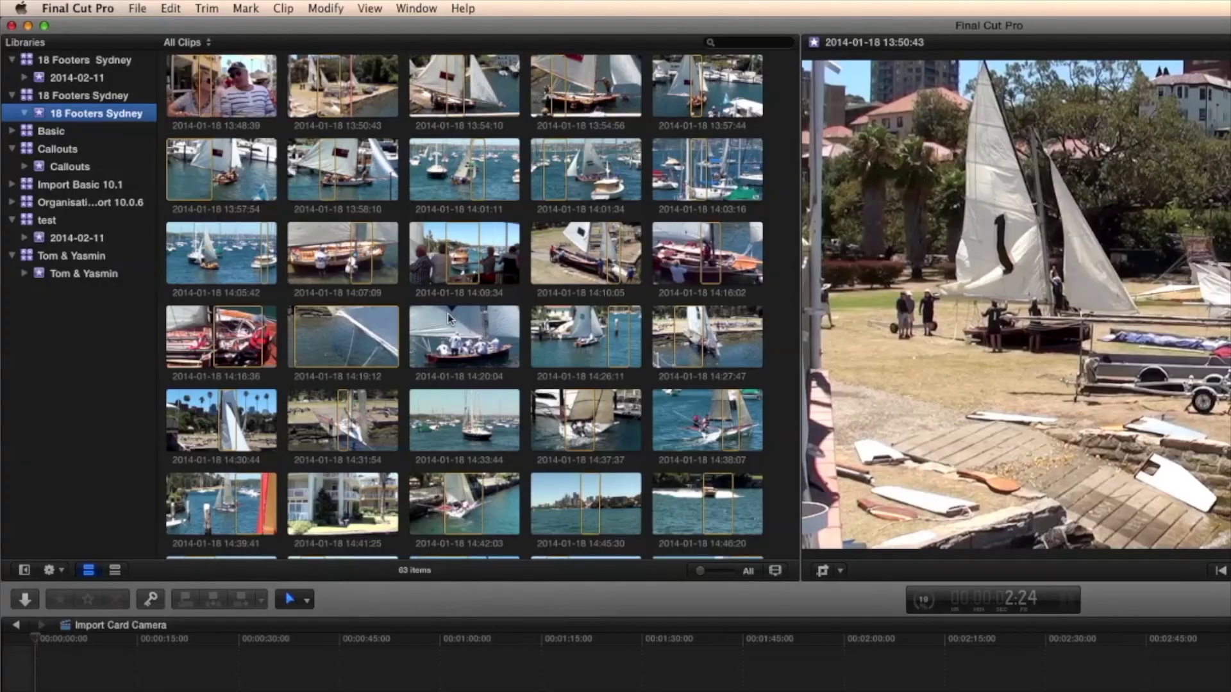
Step: Create a project named "new project" in the 18 Footers Sydney event, with video properties set based on the first video clip
{"action": "scroll", "coordinate": [448, 319], "scroll_direction": "up", "scroll_amount": 3}
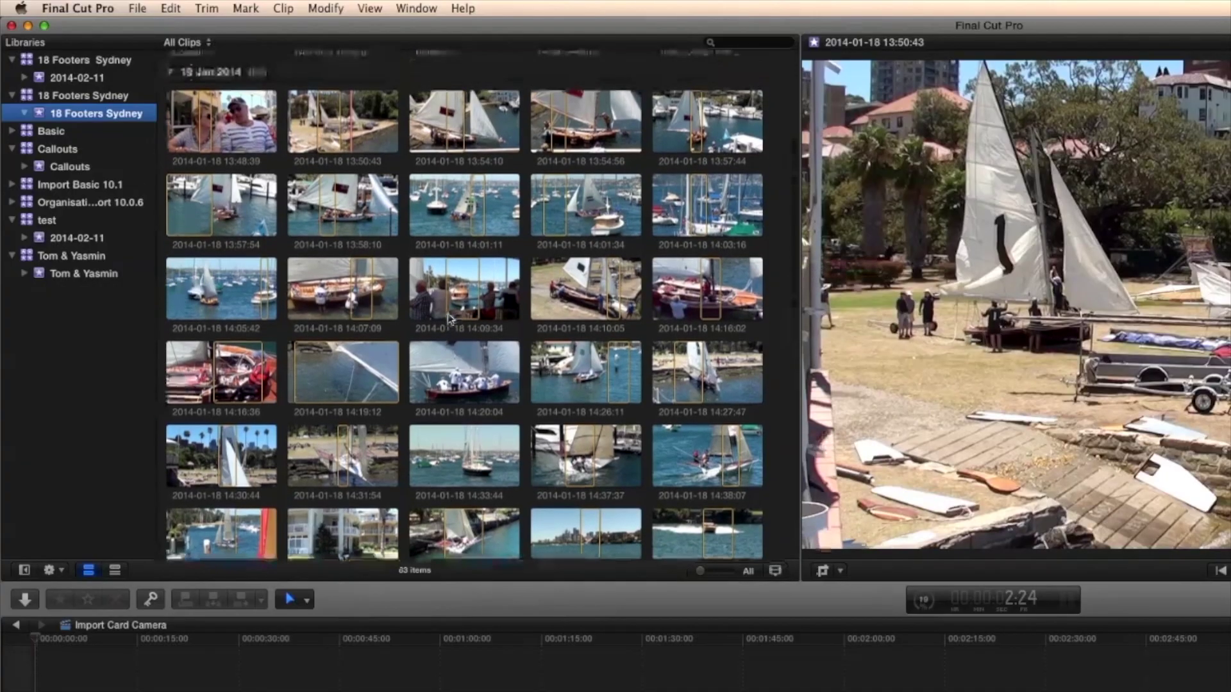
{"action": "left_click", "coordinate": [72, 102]}
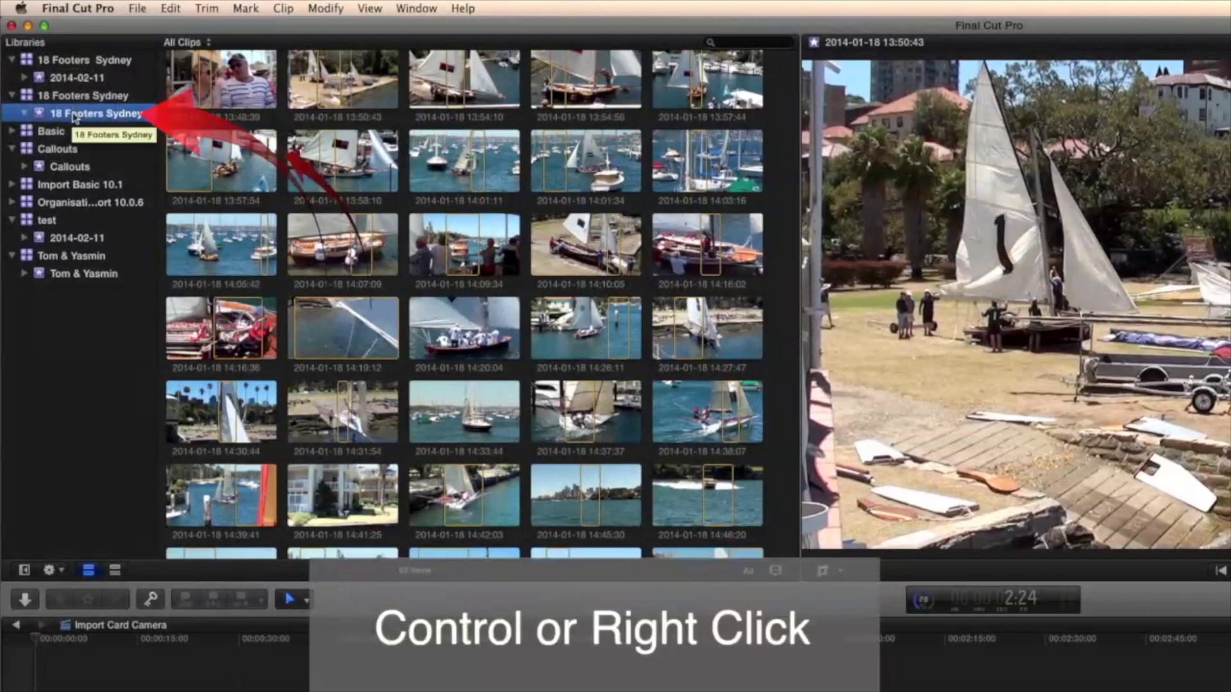
{"action": "right_click", "coordinate": [74, 115]}
{"action": "left_click", "coordinate": [119, 134]}
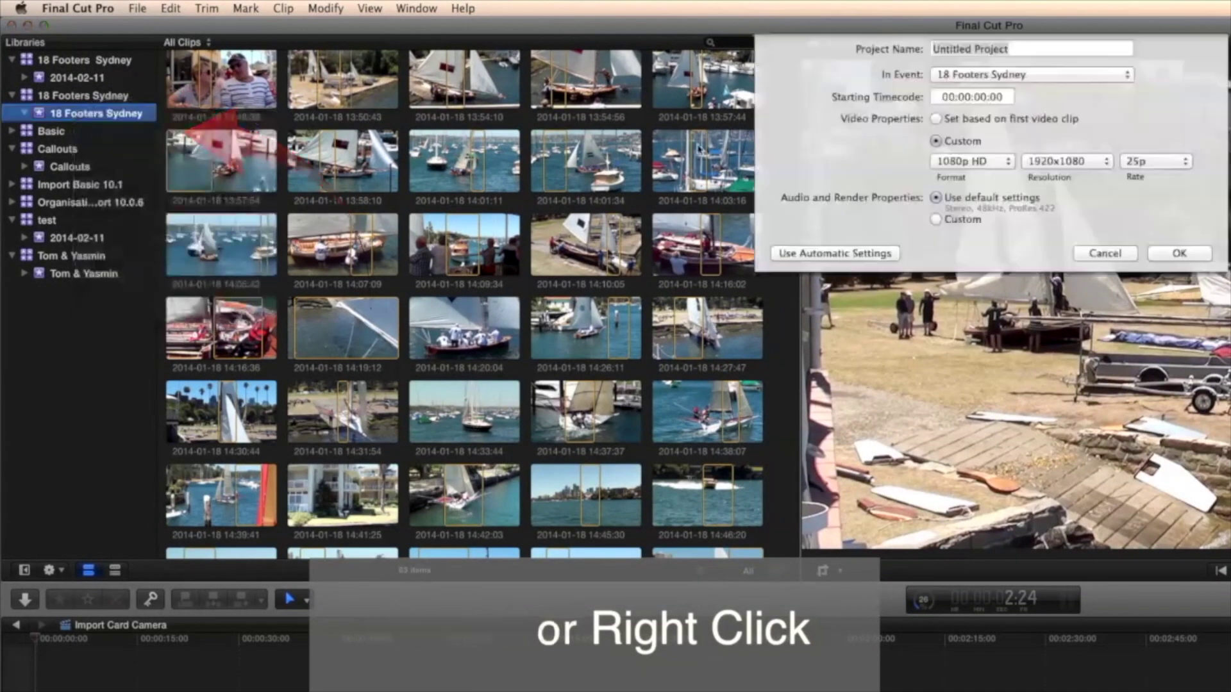
{"action": "type", "text": "new project"}
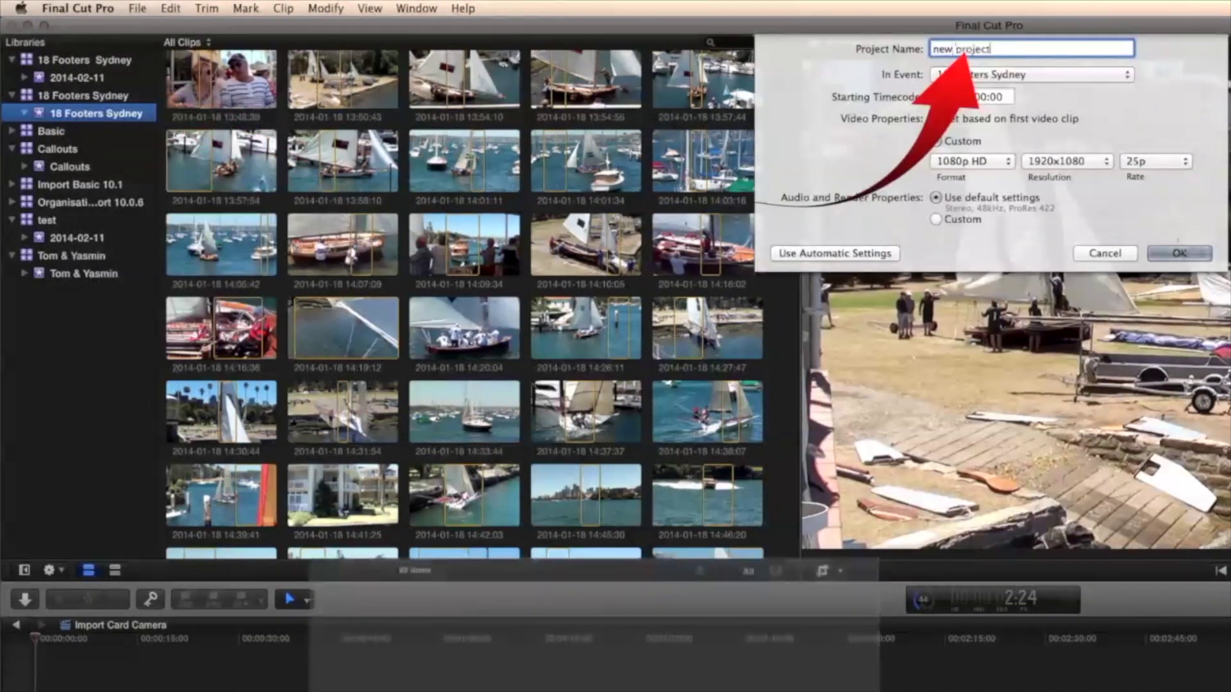
{"action": "left_click", "coordinate": [961, 119]}
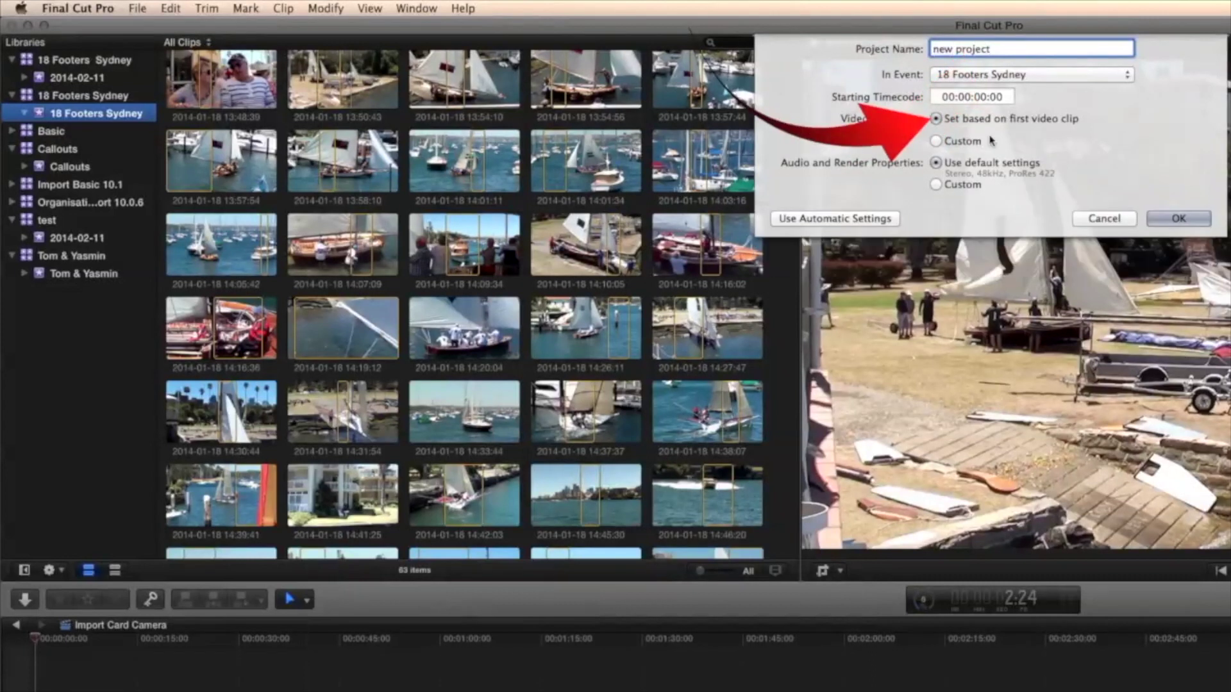
{"action": "left_click", "coordinate": [1188, 220]}
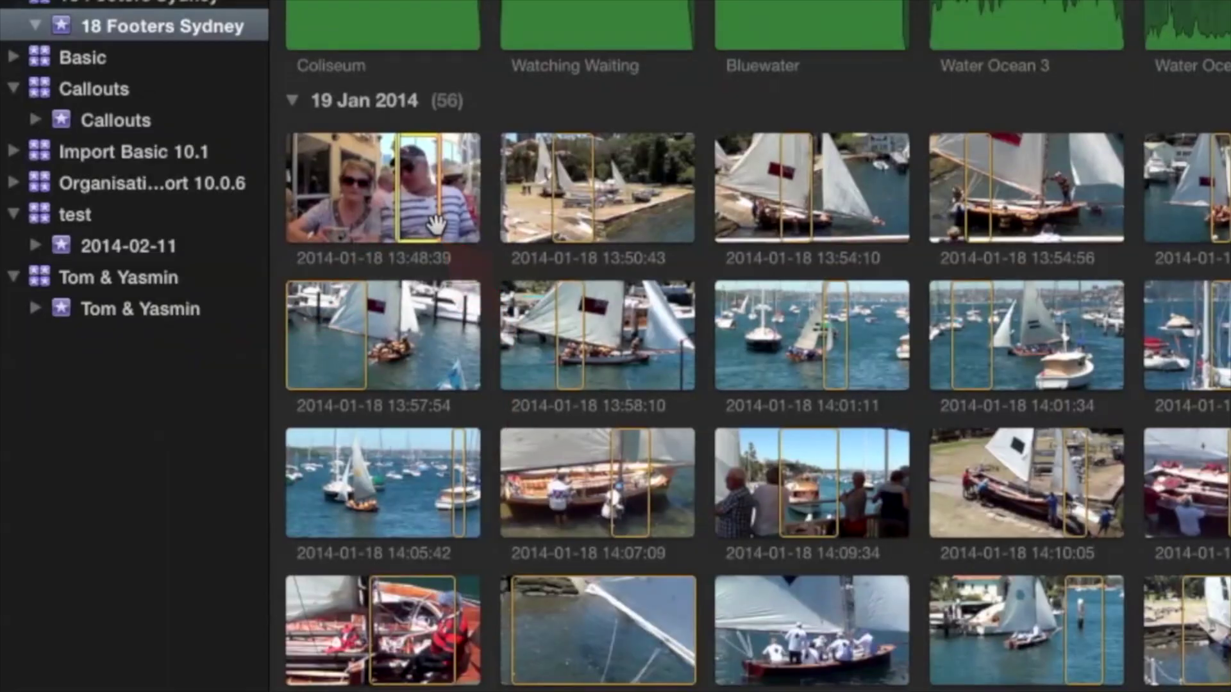
{"action": "key", "text": "e"}
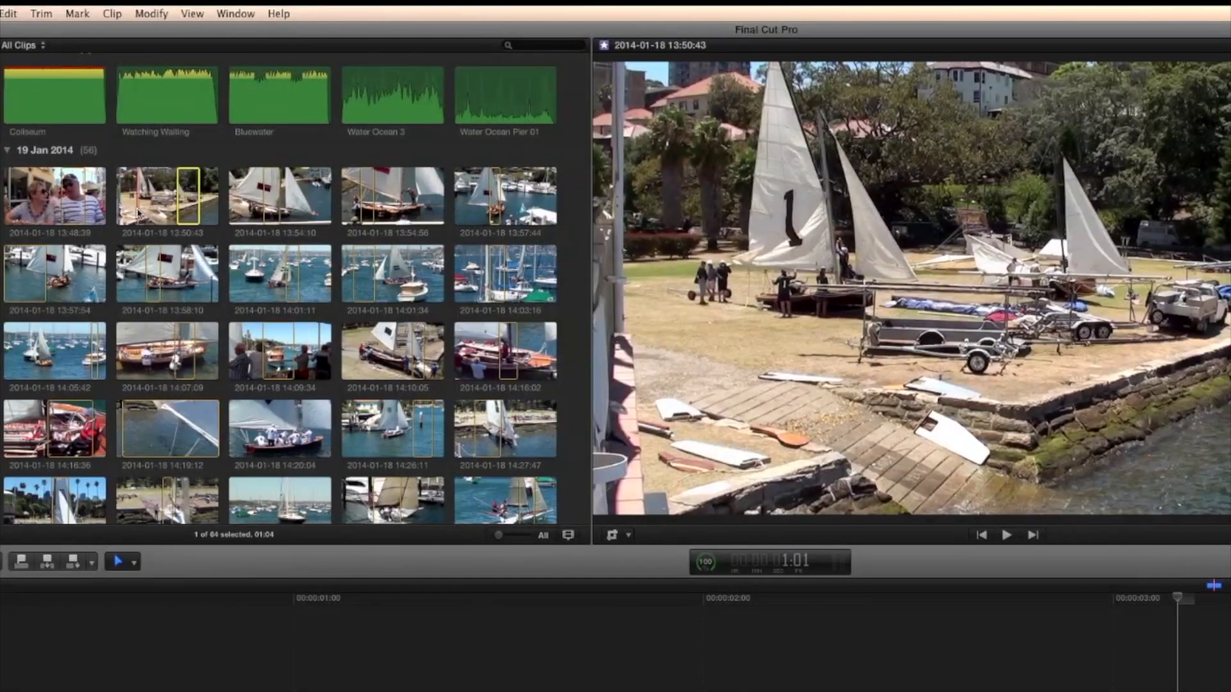
{"action": "left_click_drag", "start_coordinate": [137, 213], "coordinate": [157, 213]}
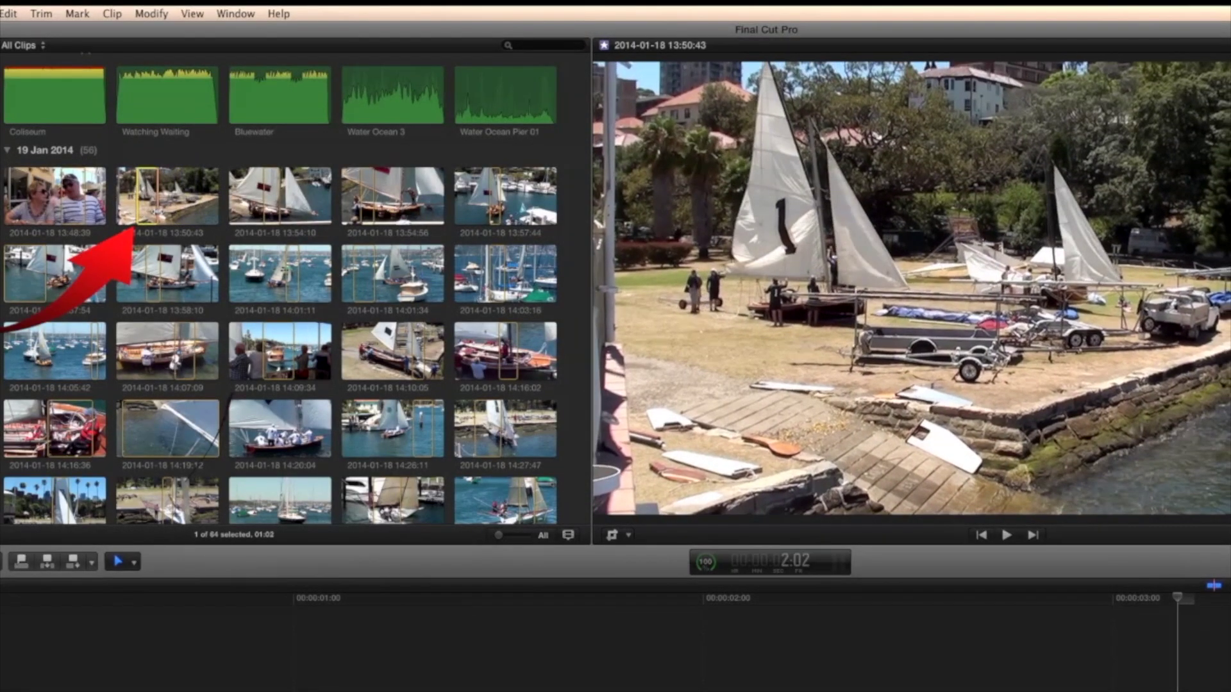
{"action": "key", "text": "e"}
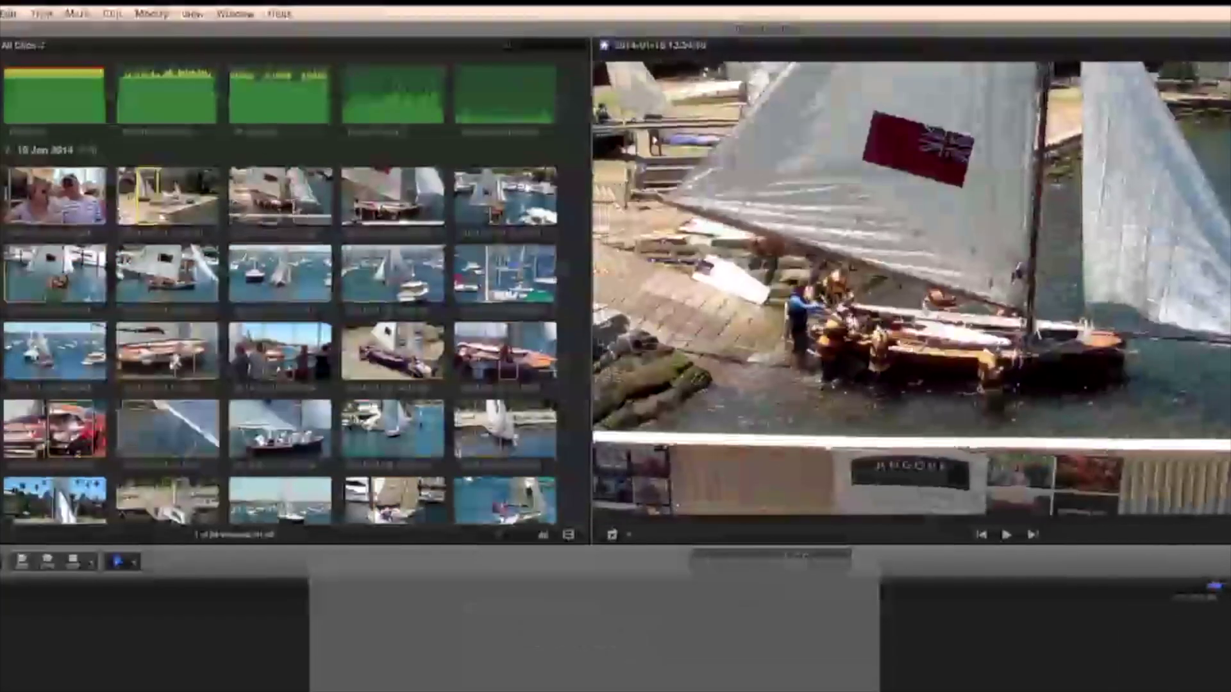
{"action": "left_click_drag", "start_coordinate": [293, 205], "coordinate": [312, 205]}
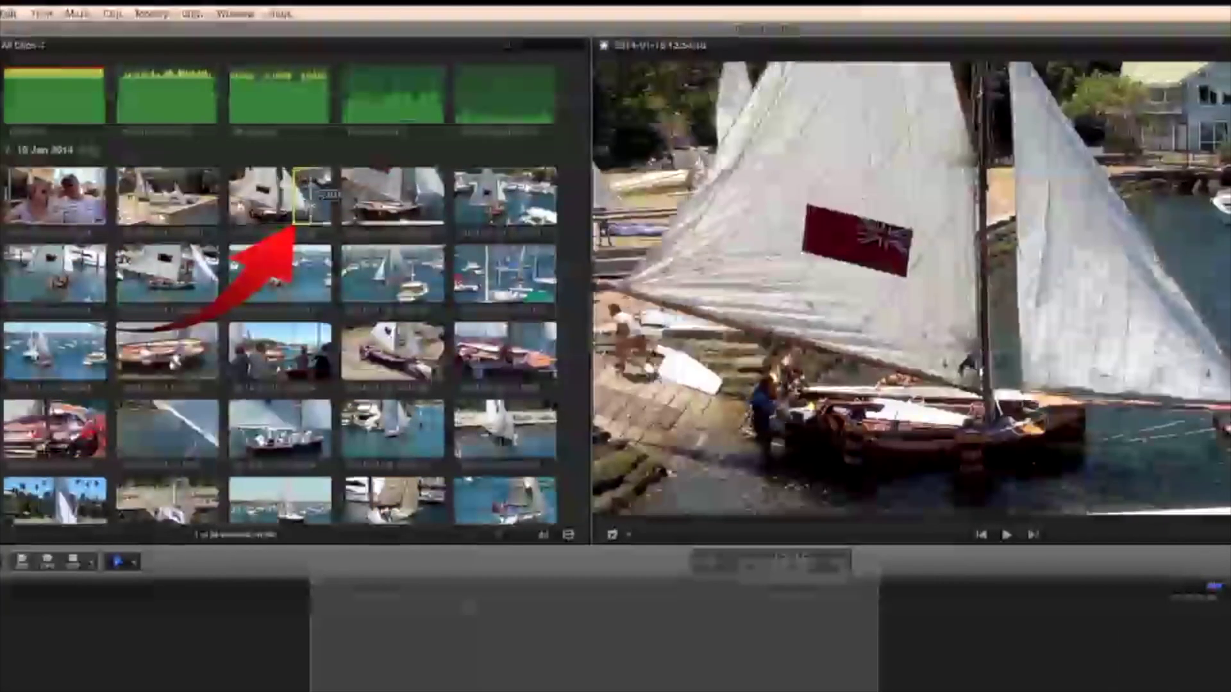
{"action": "key", "text": "e"}
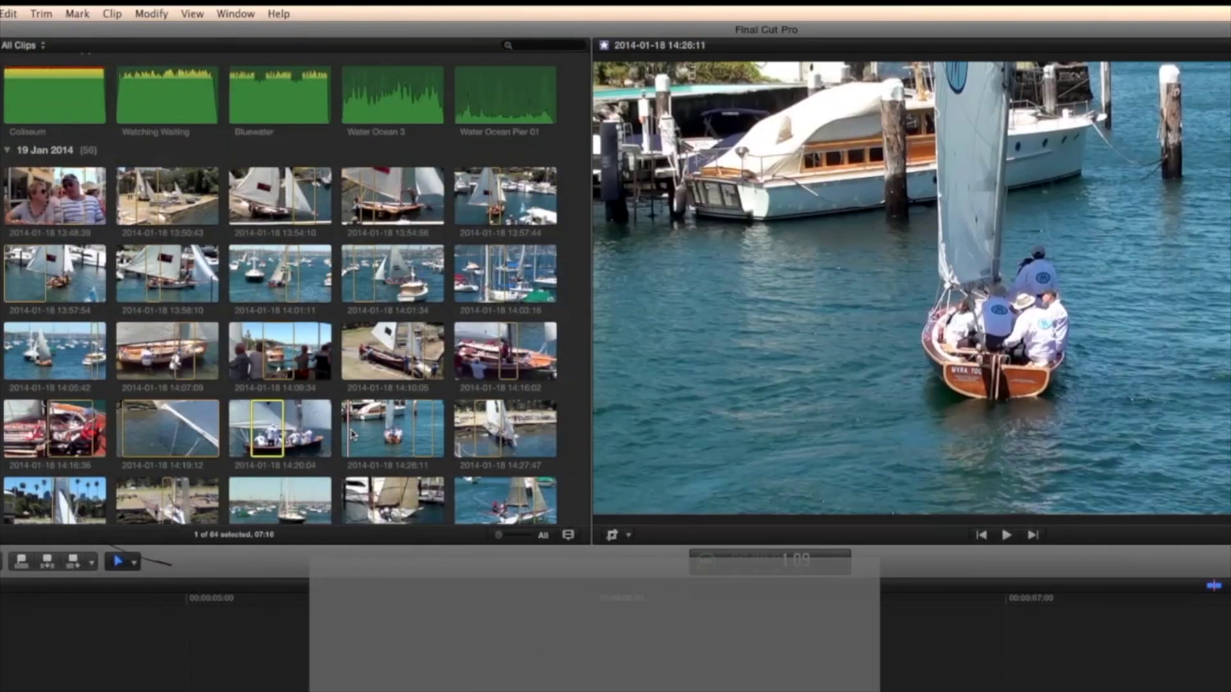
{"action": "left_click_drag", "start_coordinate": [349, 433], "coordinate": [373, 435]}
{"action": "key", "text": "e"}
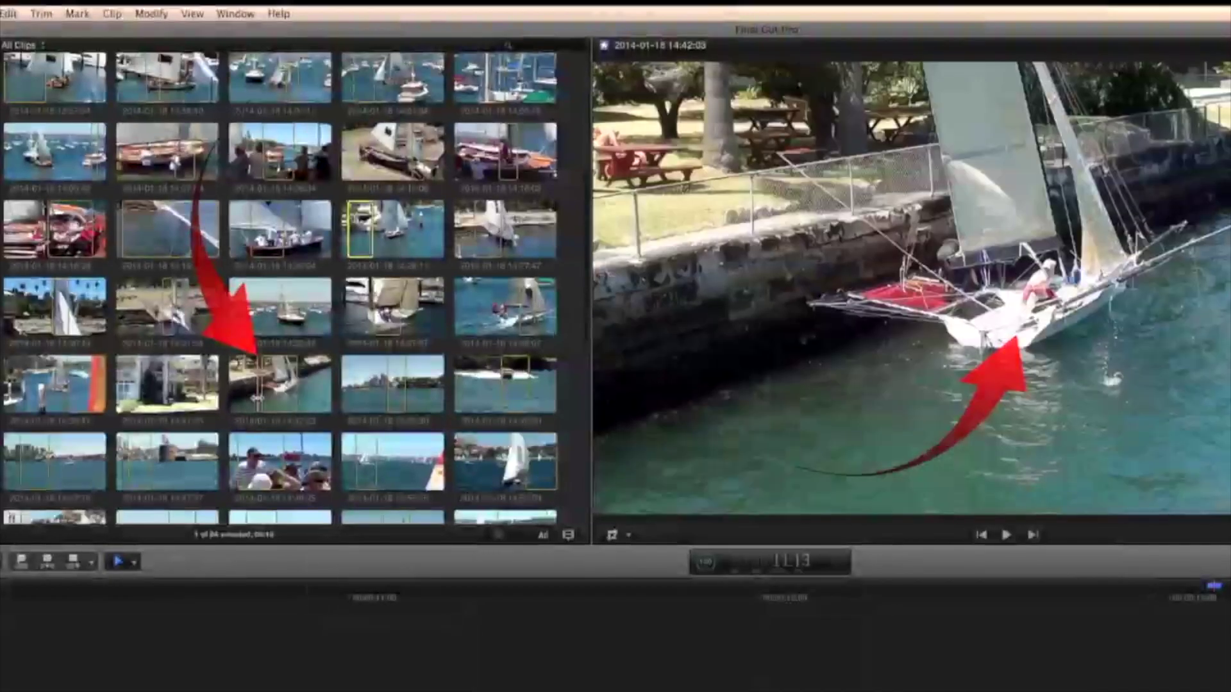
{"action": "key", "text": "i"}
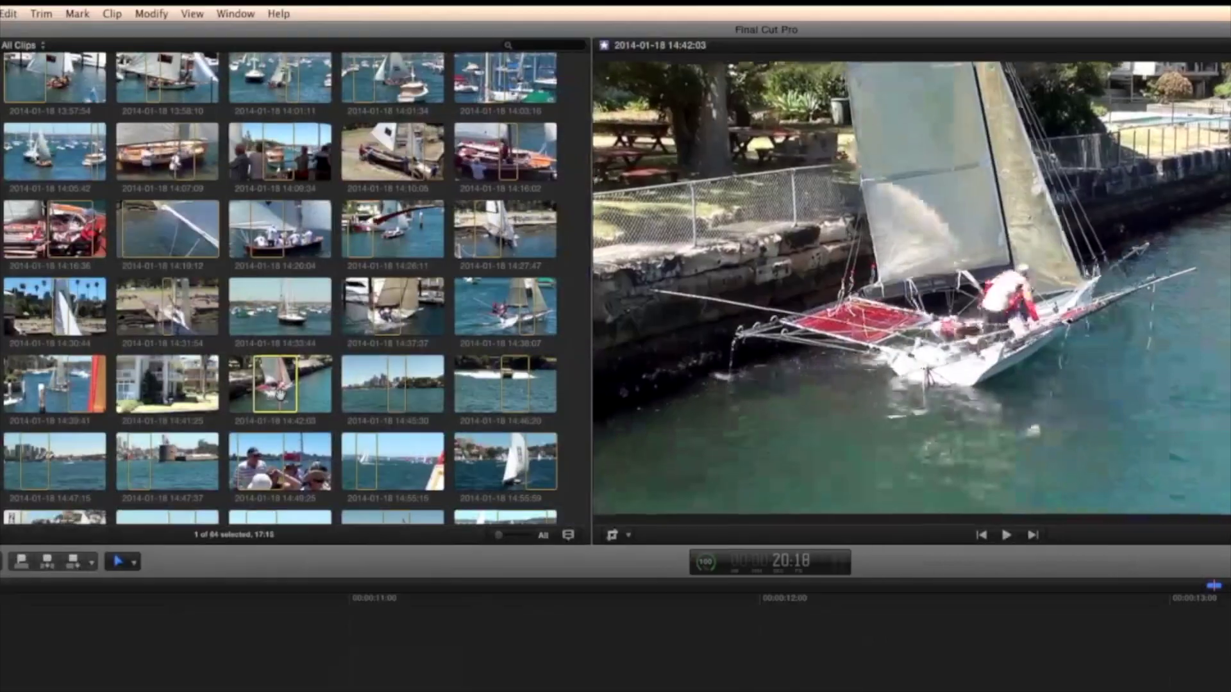
{"action": "key", "text": "o"}
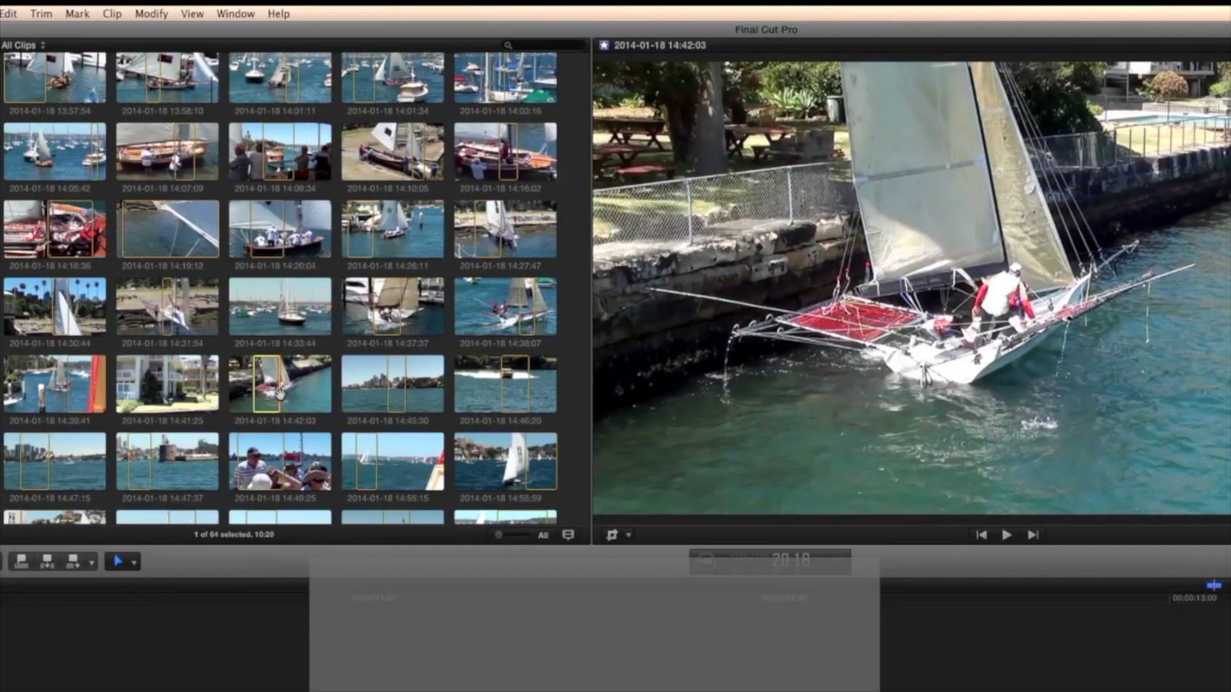
{"action": "key", "text": "e"}
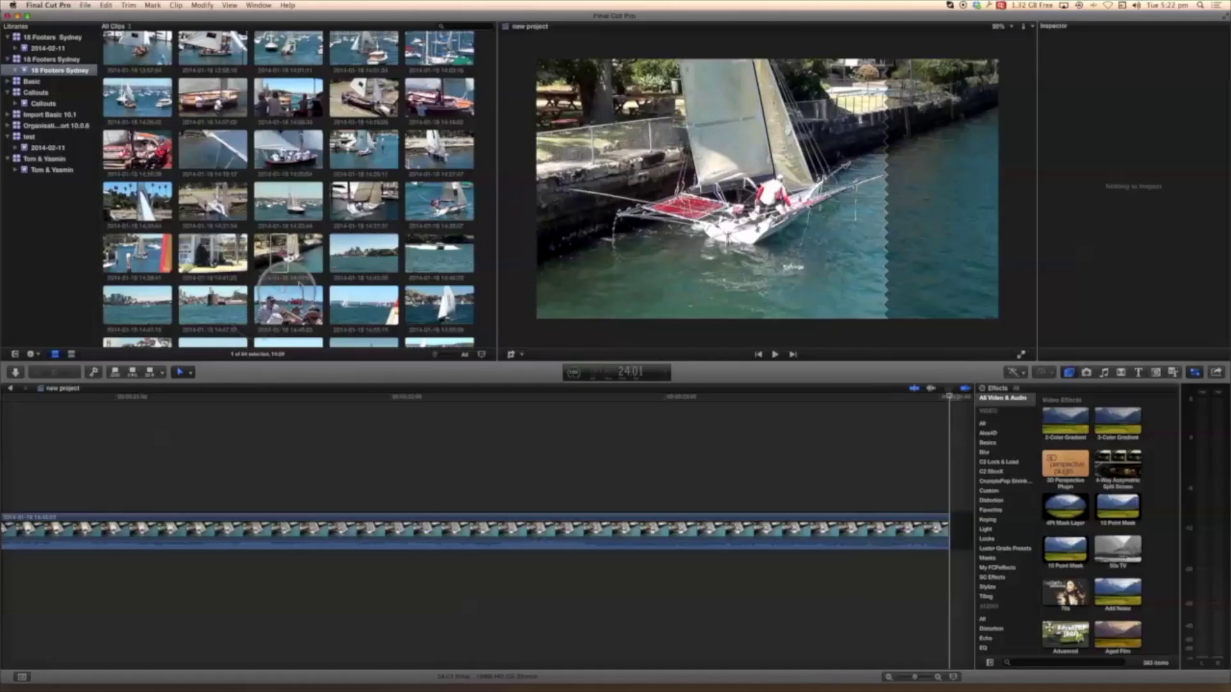
{"action": "scroll", "coordinate": [334, 385], "scroll_direction": "down", "scroll_amount": 5}
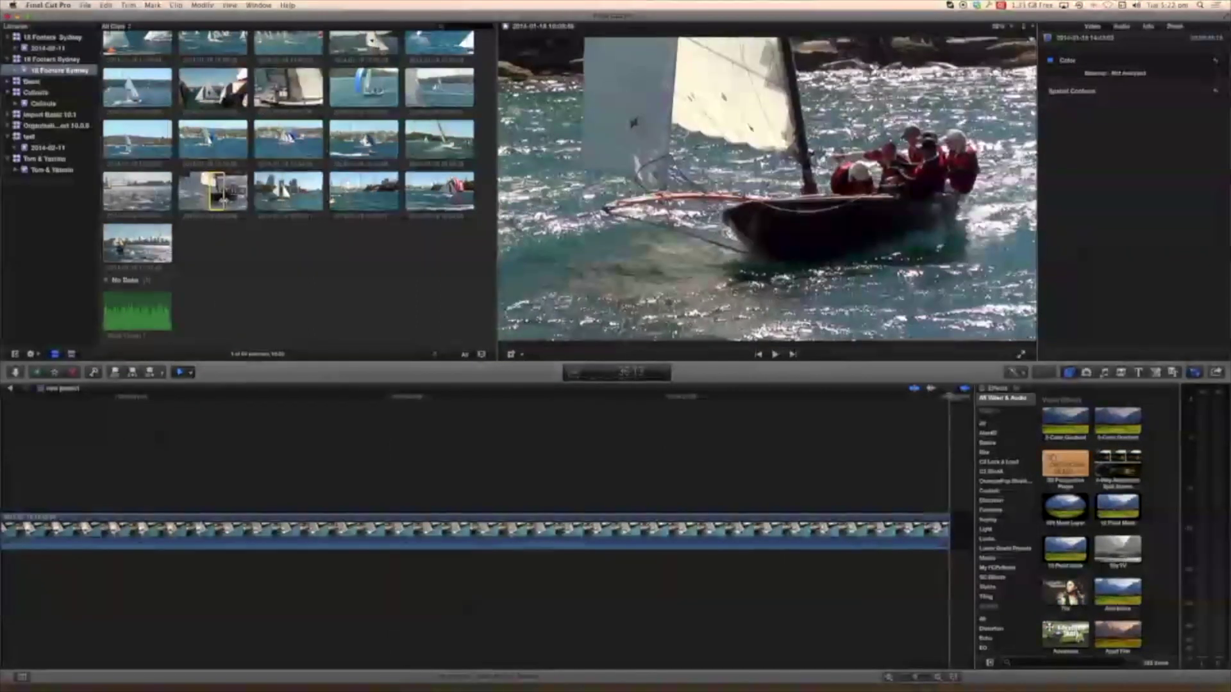
{"action": "key", "text": "e"}
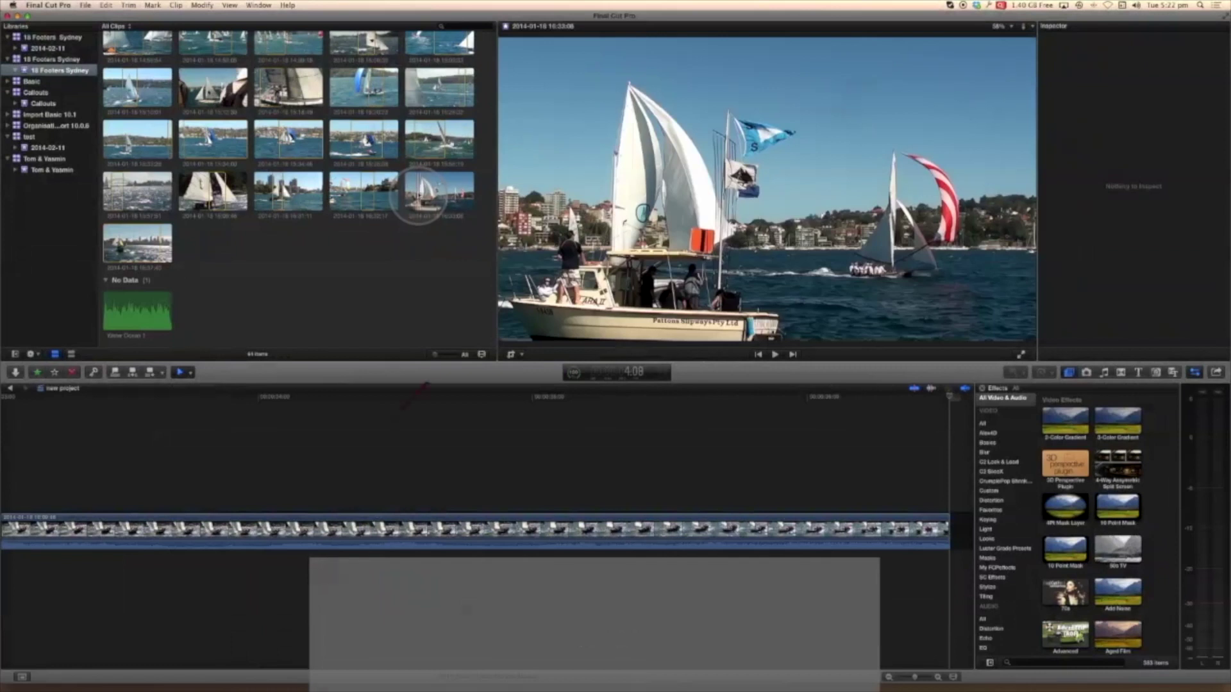
{"action": "left_click_drag", "start_coordinate": [418, 196], "coordinate": [434, 196]}
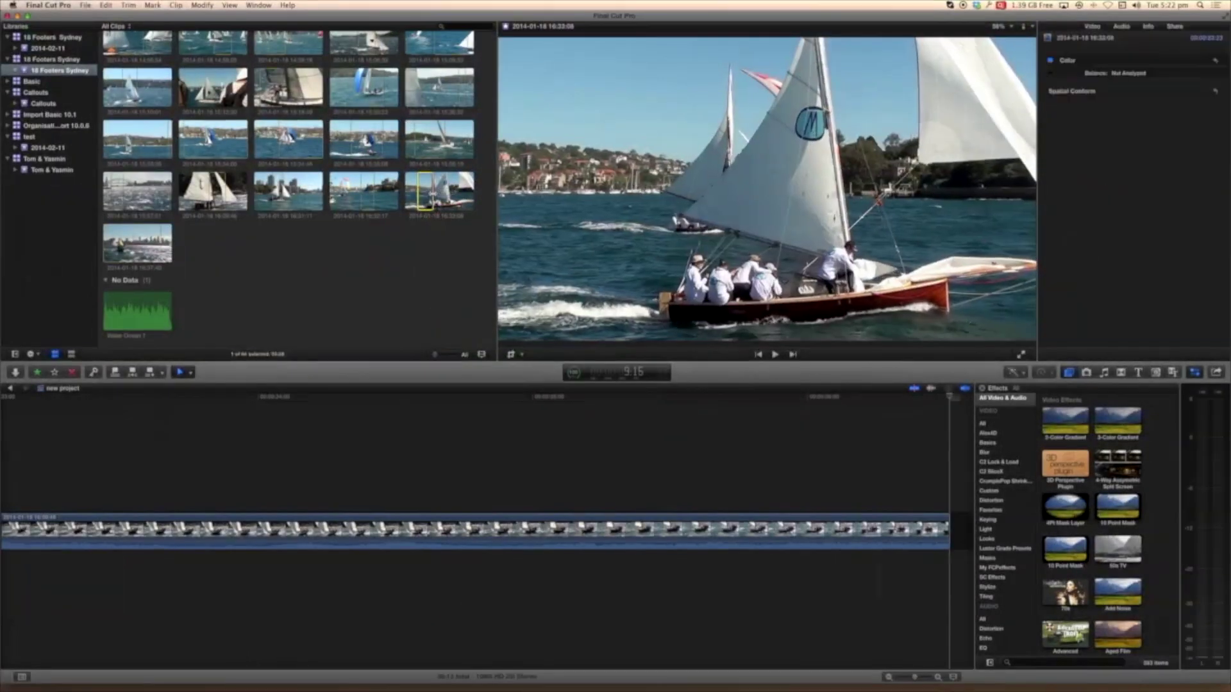
{"action": "key", "text": "e"}
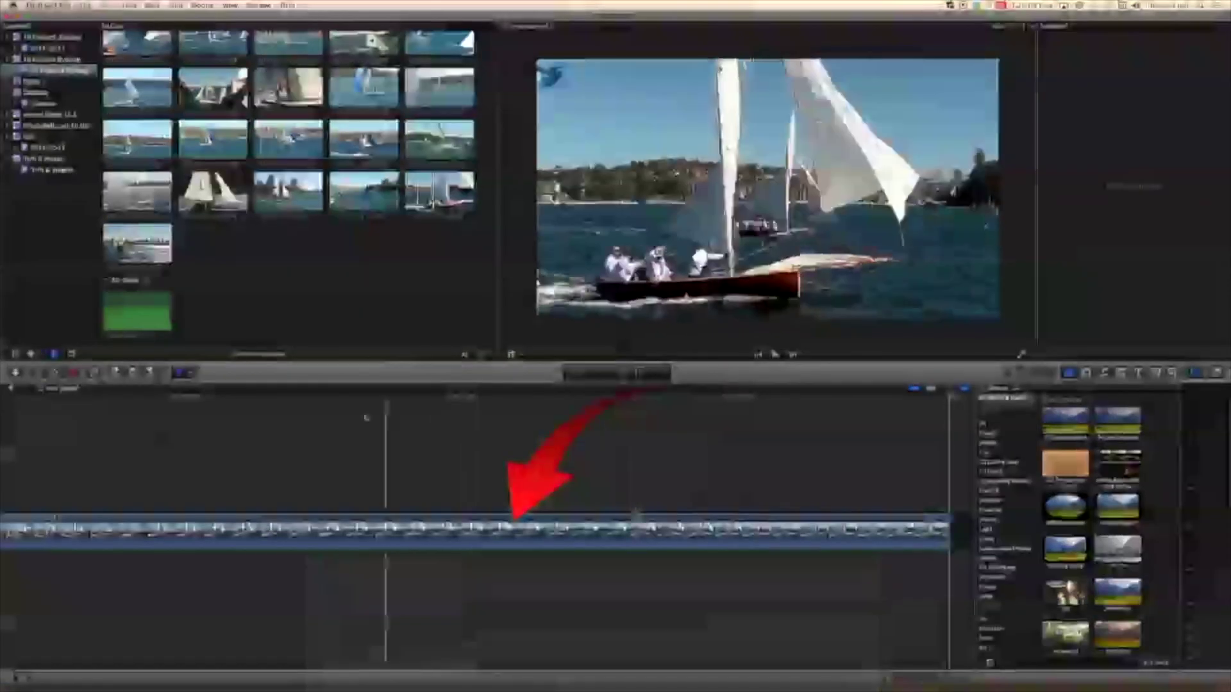
Step: Connect the Slide title from the Cinema theme above the first clip at the start of the project
{"action": "key", "text": "shift+z"}
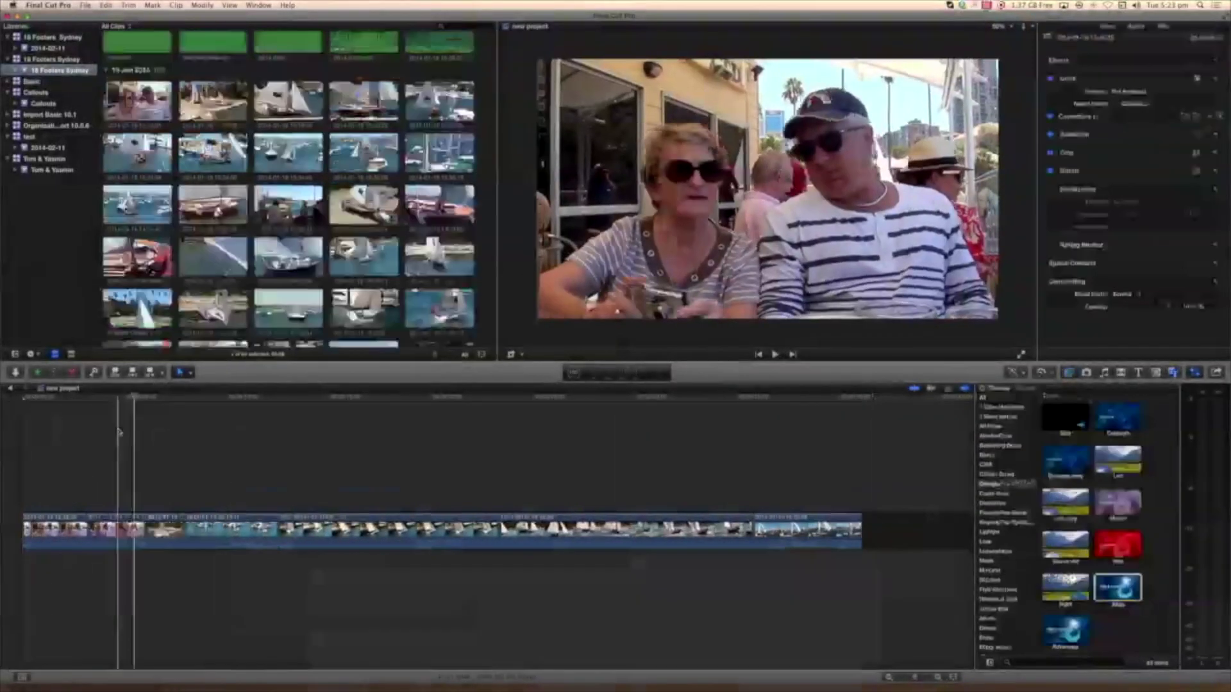
{"action": "key", "text": "Home"}
{"action": "key", "text": "Home"}
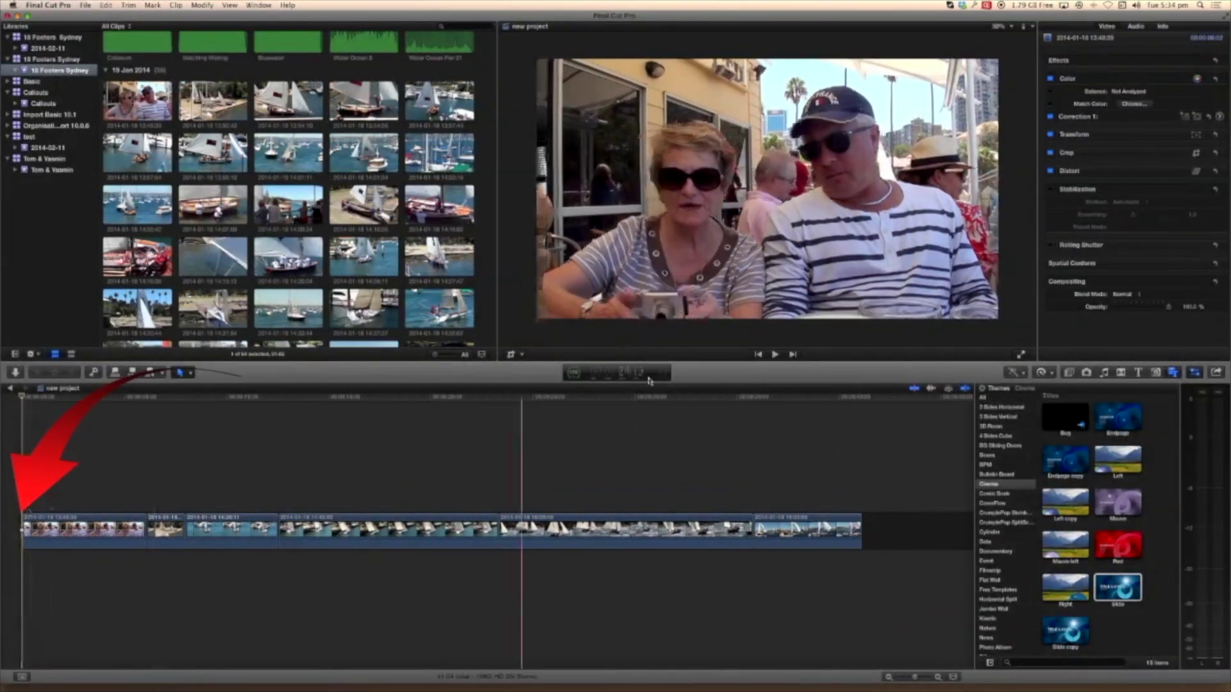
{"action": "left_click", "coordinate": [1175, 375]}
{"action": "left_click", "coordinate": [1174, 372]}
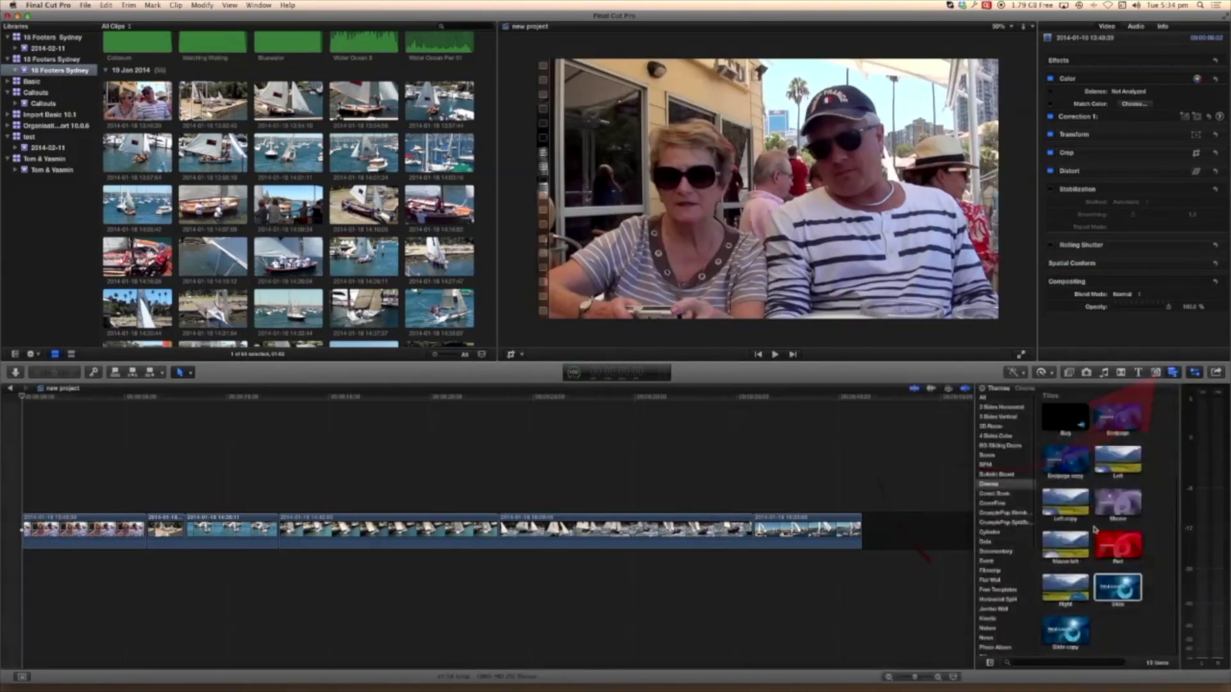
{"action": "left_click", "coordinate": [1117, 586]}
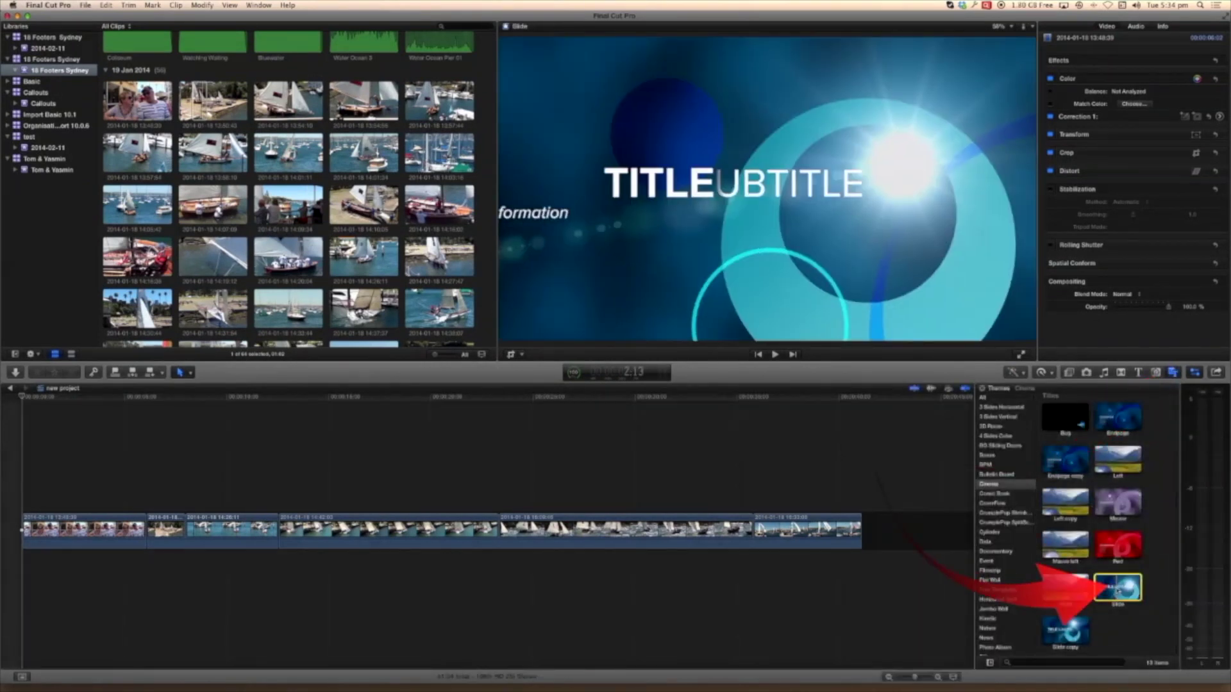
{"action": "key", "text": "q"}
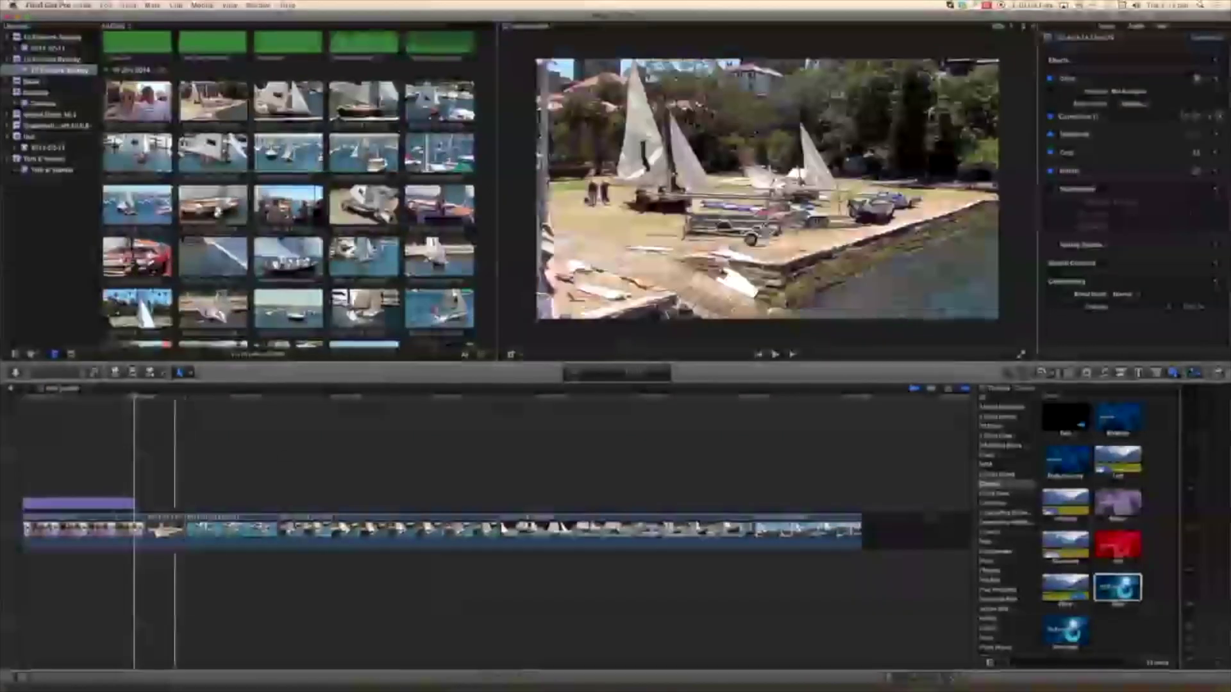
Step: Set the Slide title's main text to "Sydney" and subtitle to "18 Footers", and lower its main title alignment
{"action": "left_click", "coordinate": [72, 505]}
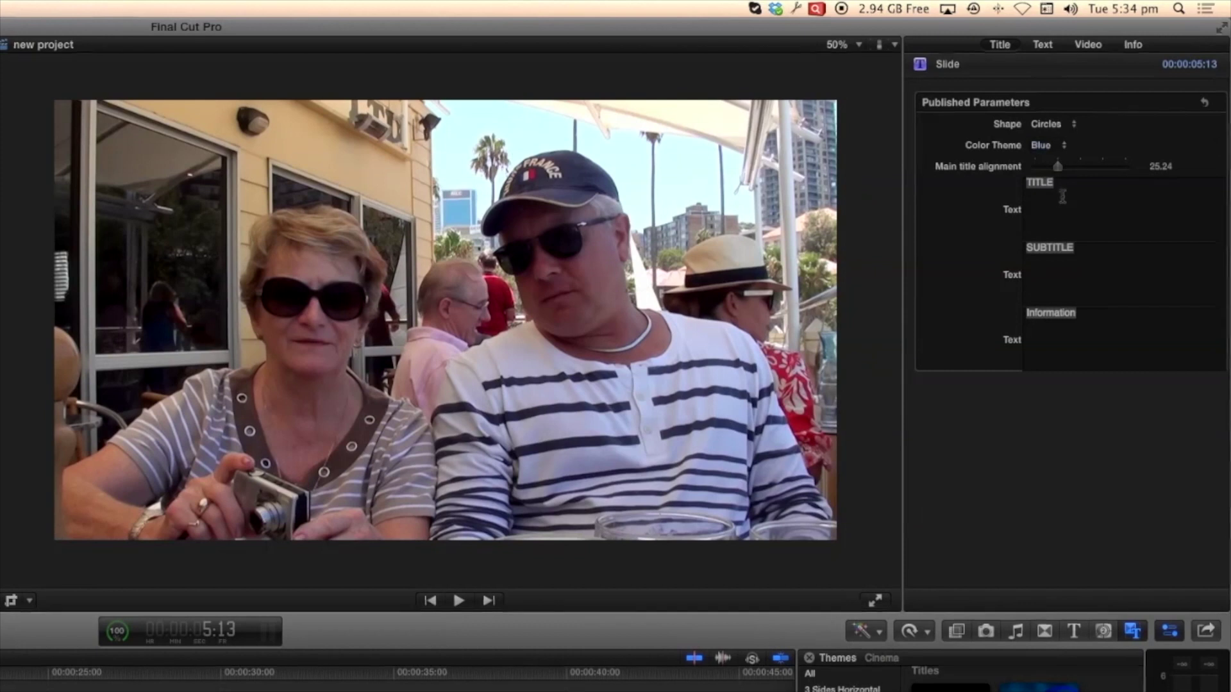
{"action": "left_click", "coordinate": [1065, 186]}
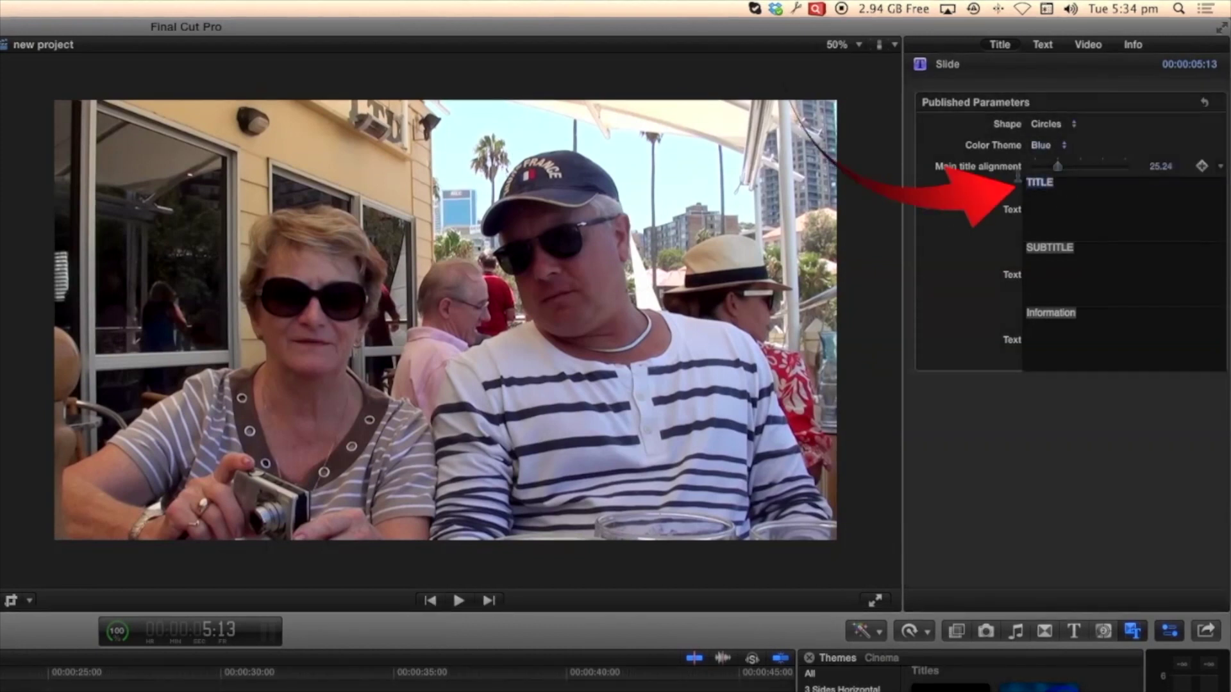
{"action": "type", "text": "S"}
{"action": "type", "text": "ydney"}
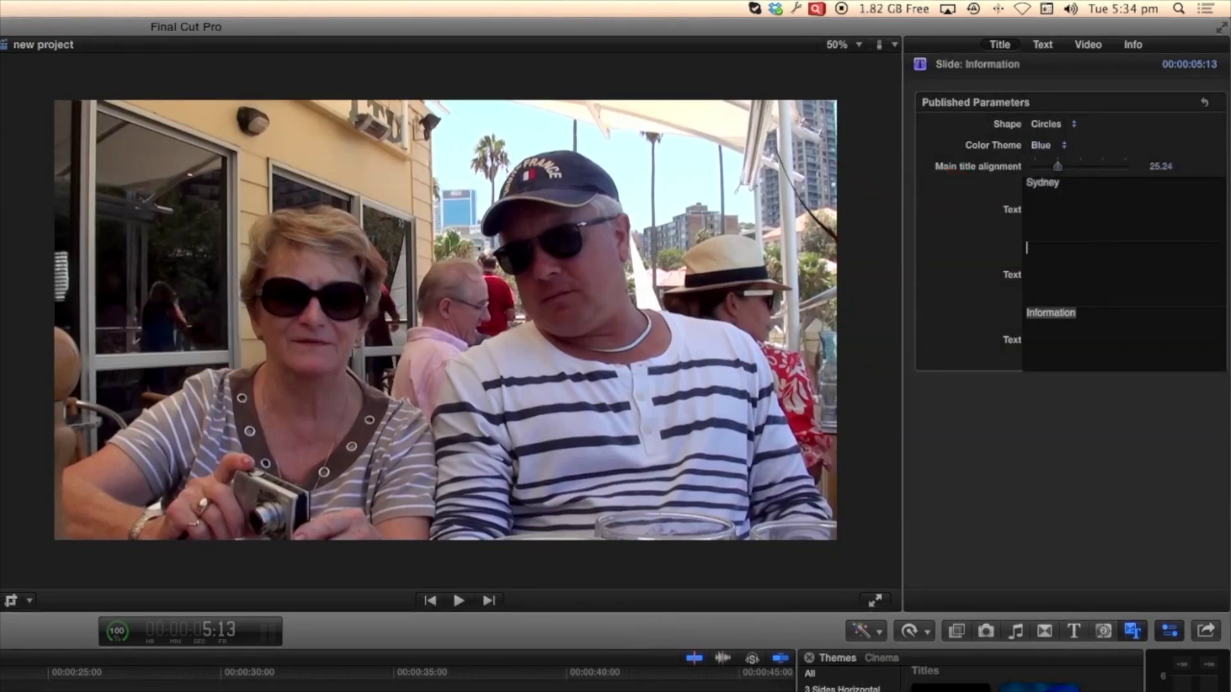
{"action": "type", "text": "18 Foote"}
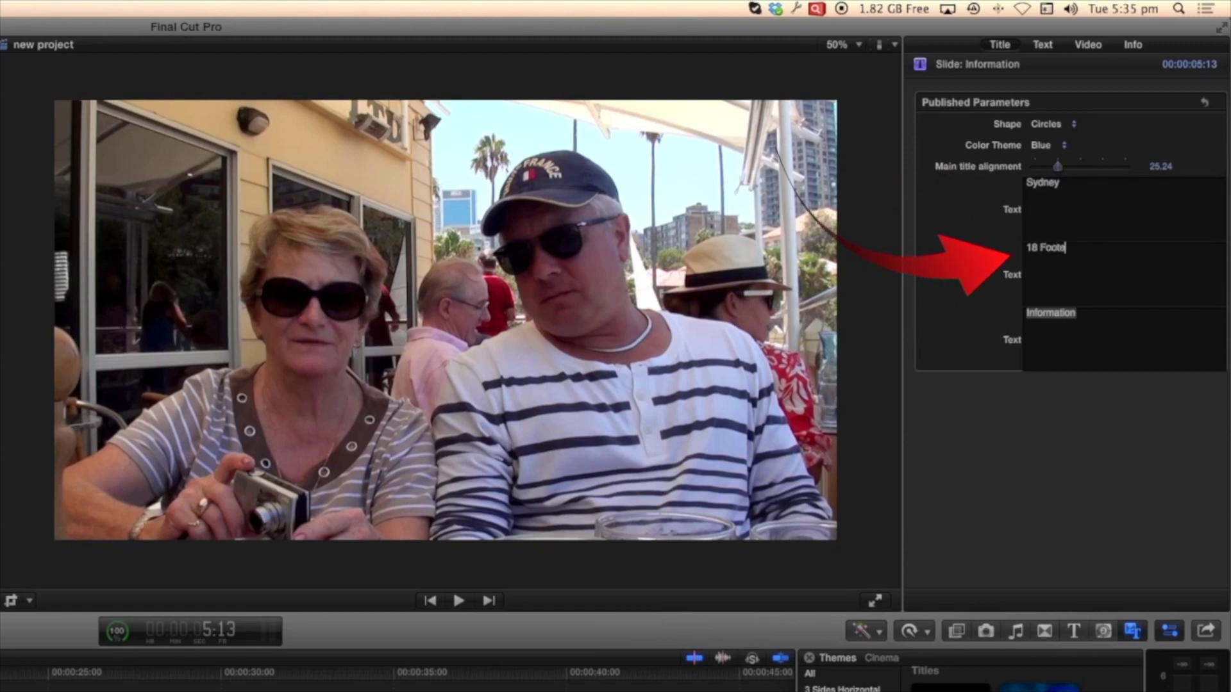
{"action": "type", "text": "rs"}
{"action": "left_click_drag", "start_coordinate": [1057, 165], "coordinate": [1054, 168]}
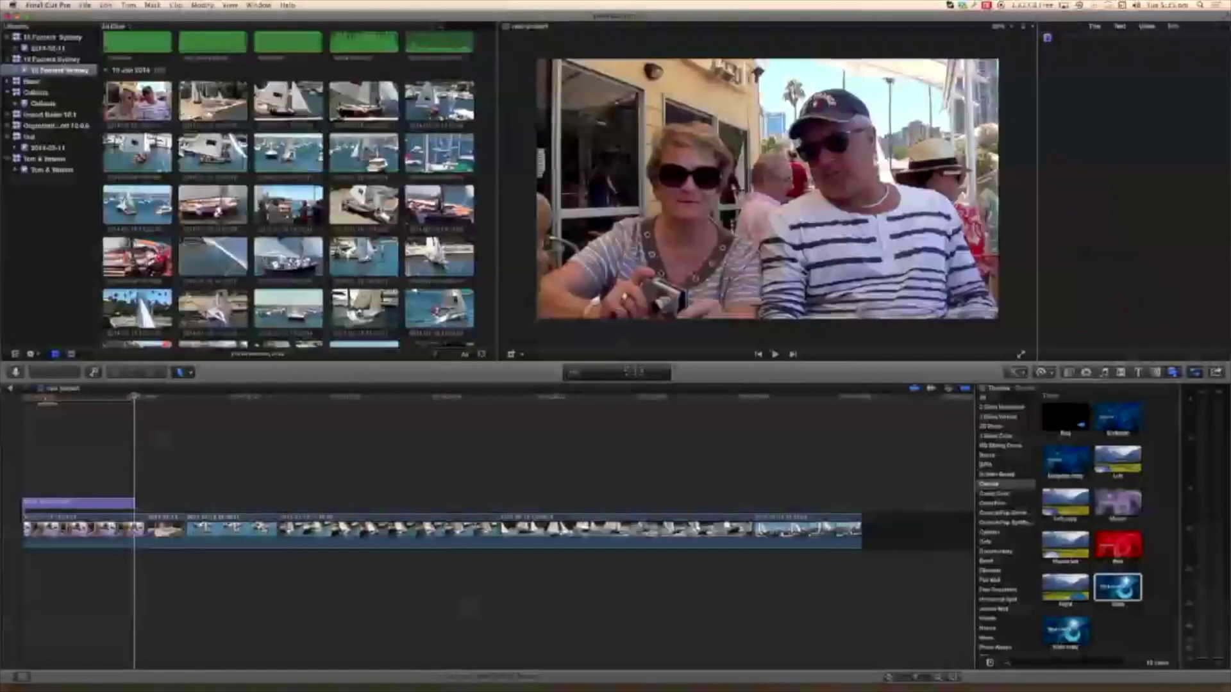
{"action": "left_click", "coordinate": [67, 400]}
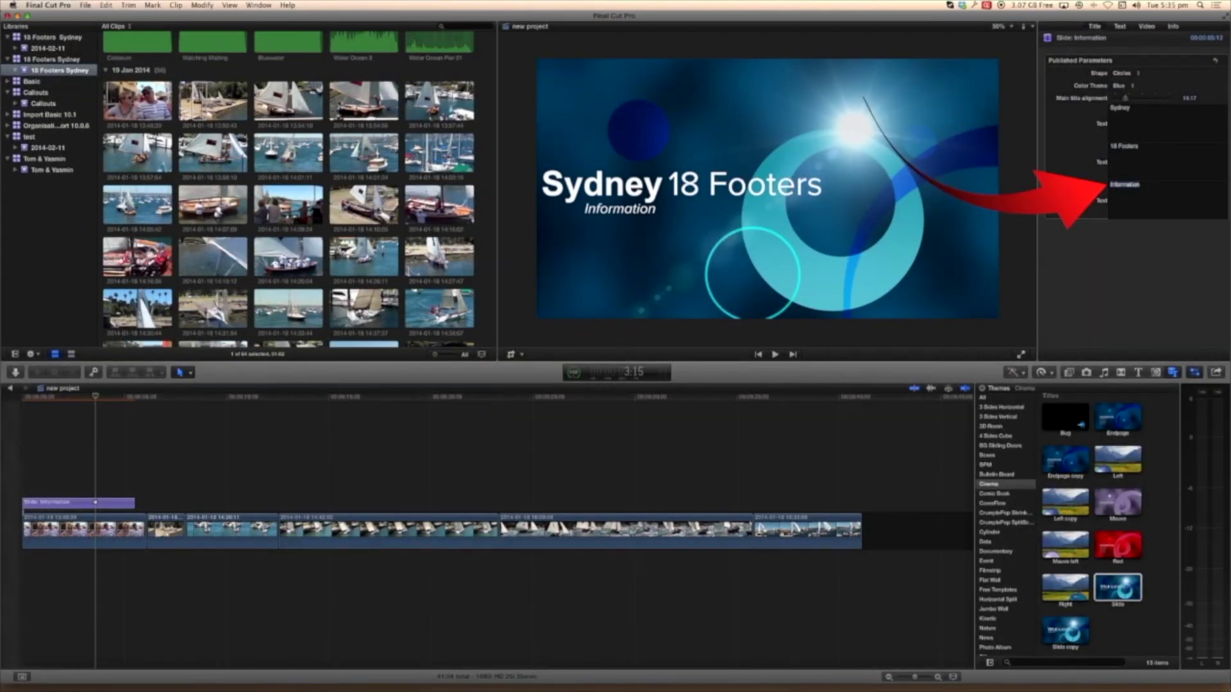
Step: Clear the Information text line of the Slide title and check the title further along the timeline
{"action": "key", "text": "BackSpace"}
{"action": "left_click_drag", "start_coordinate": [95, 406], "coordinate": [124, 412]}
{"action": "left_click_drag", "start_coordinate": [129, 413], "coordinate": [282, 423]}
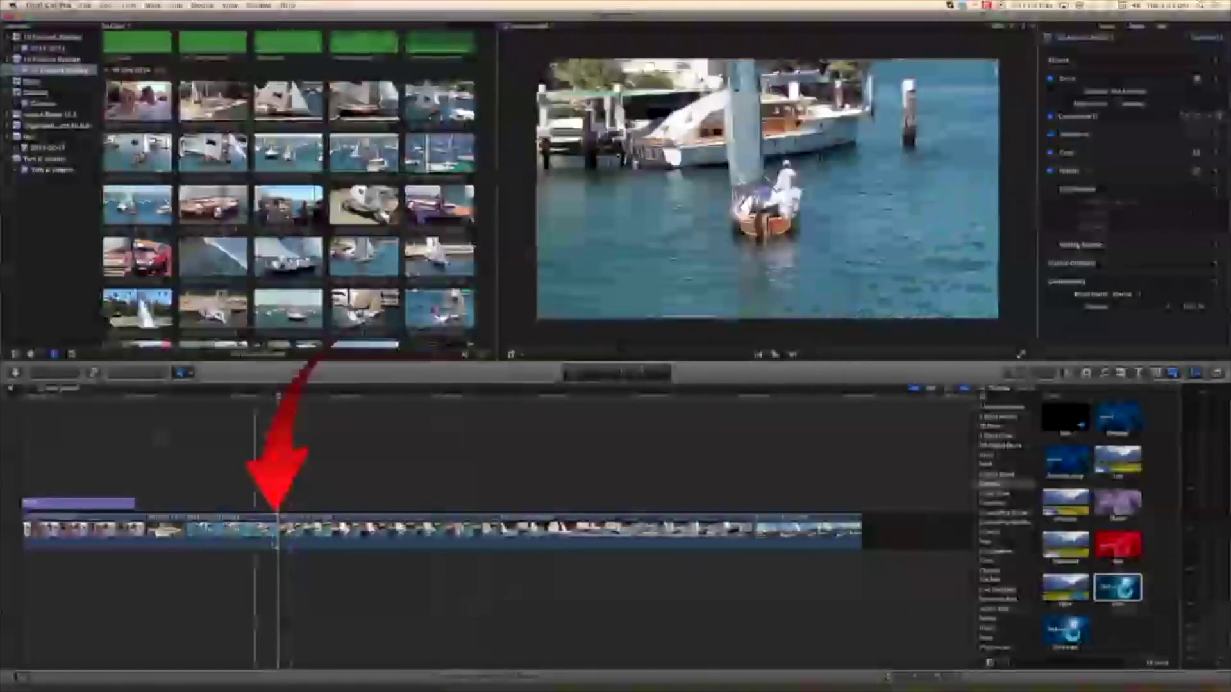
{"action": "left_click", "coordinate": [1138, 373]}
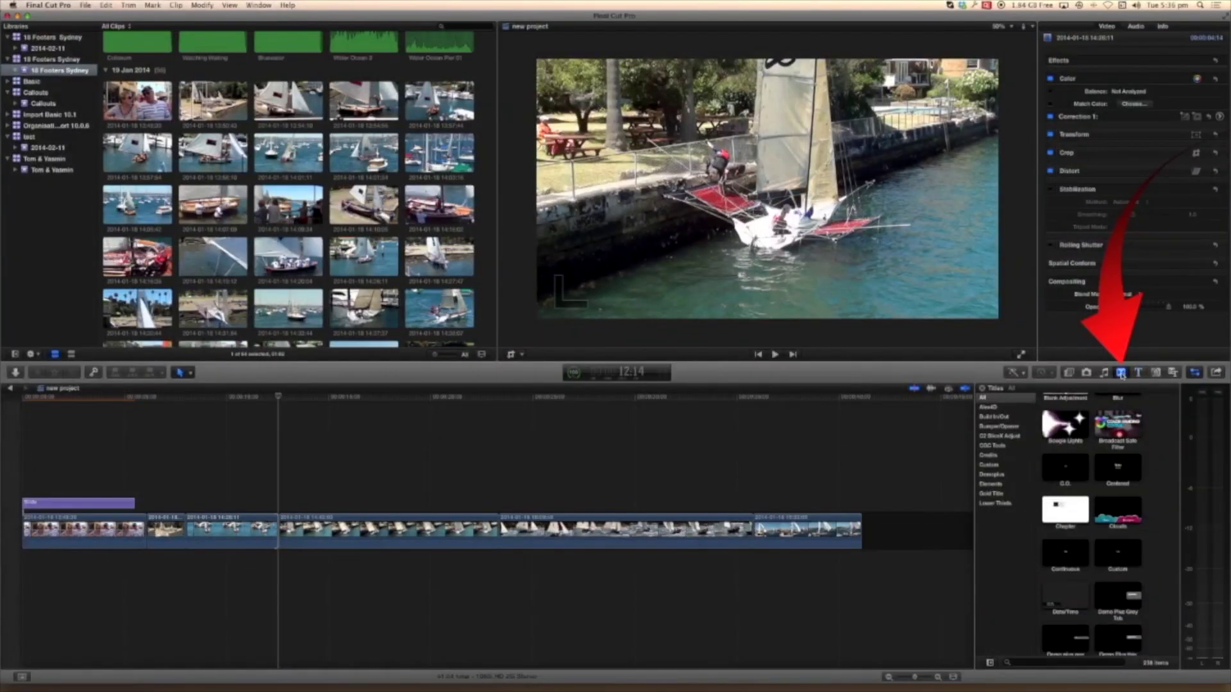
{"action": "left_click", "coordinate": [1121, 373]}
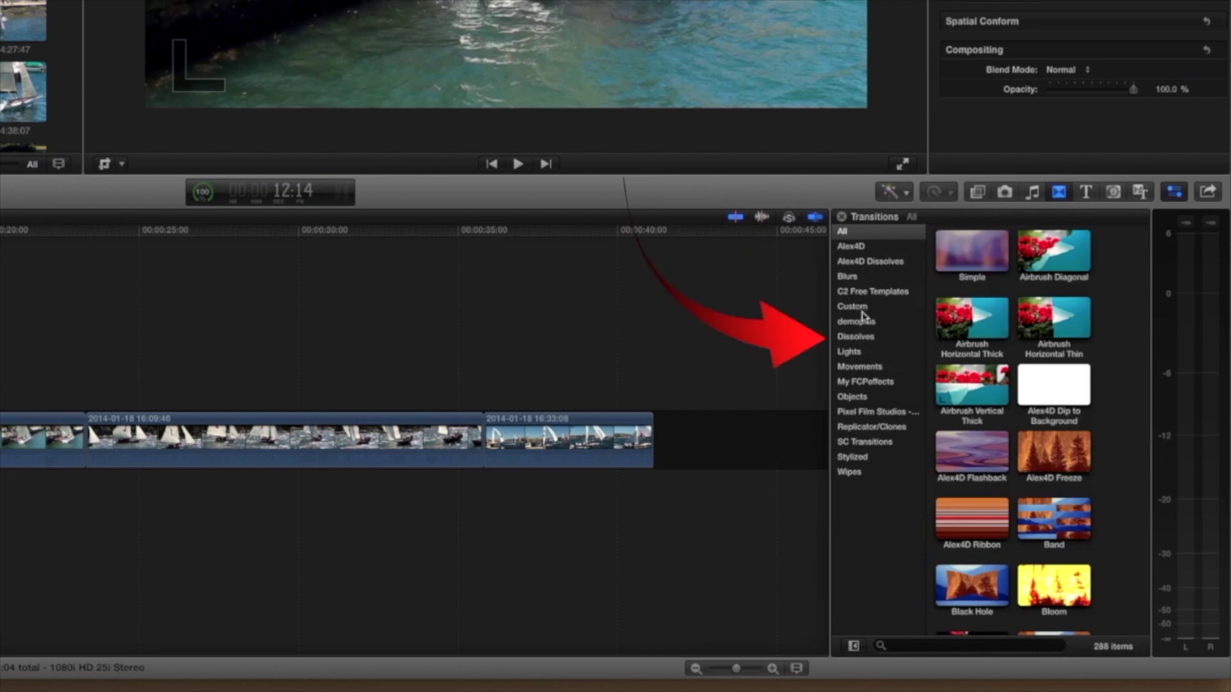
{"action": "left_click", "coordinate": [868, 339]}
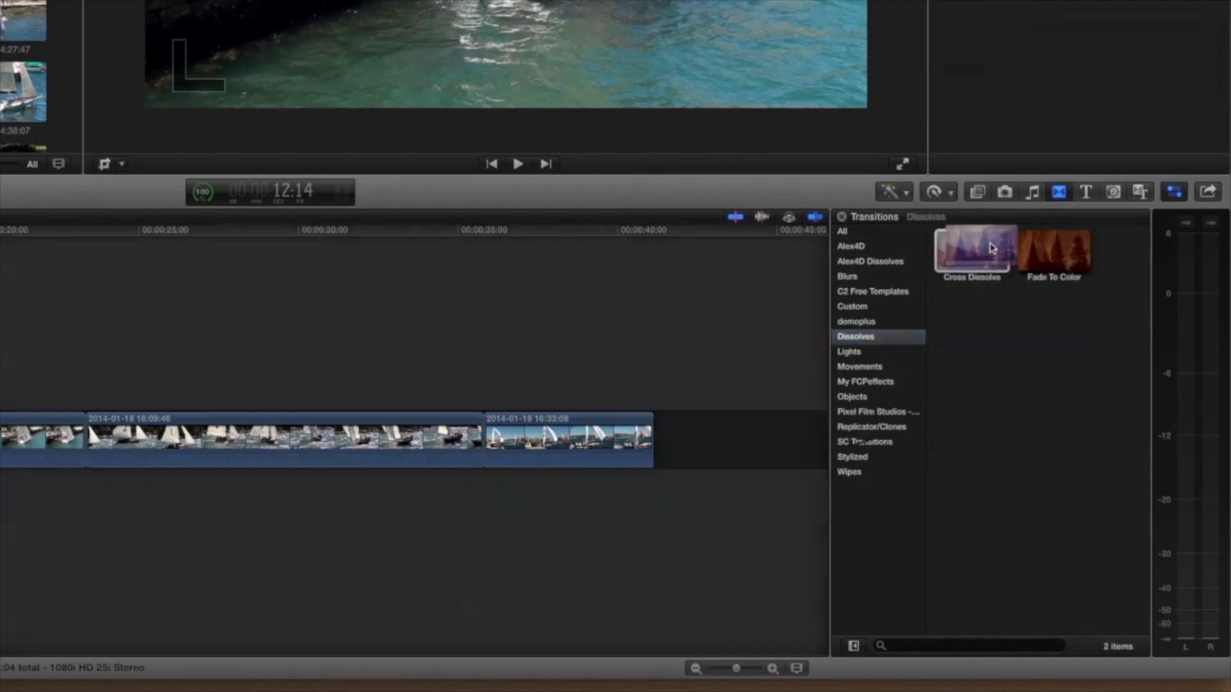
{"action": "left_click", "coordinate": [992, 255]}
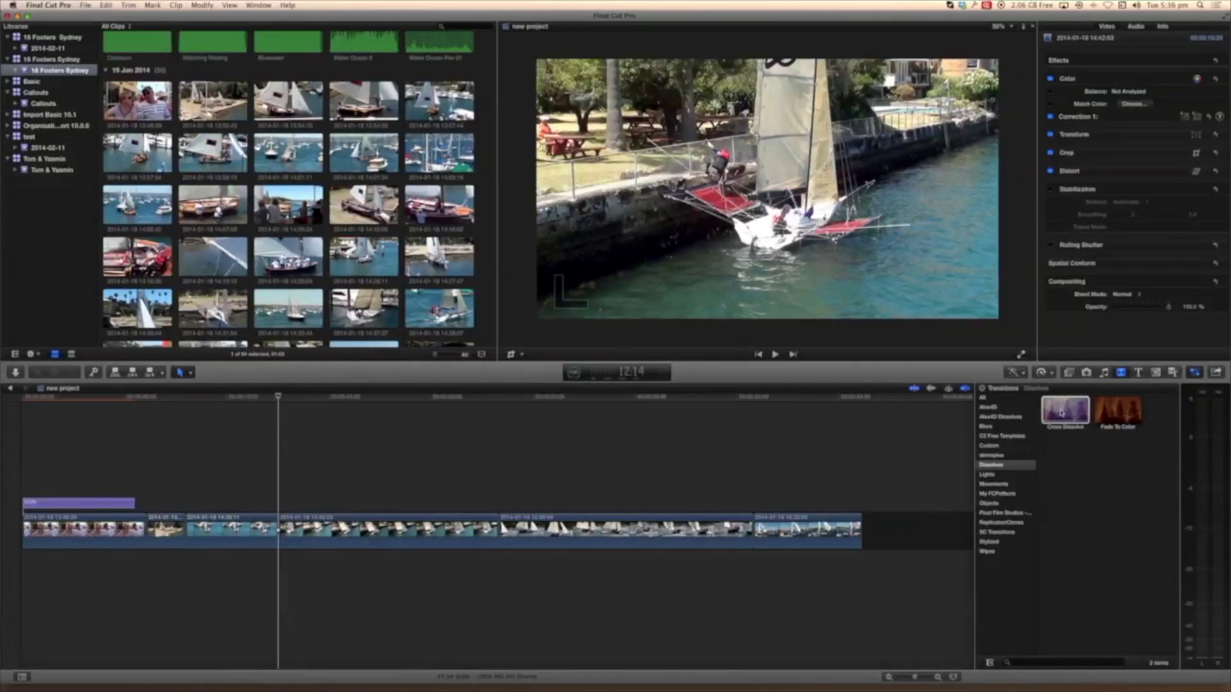
{"action": "left_click_drag", "start_coordinate": [1066, 410], "coordinate": [273, 532]}
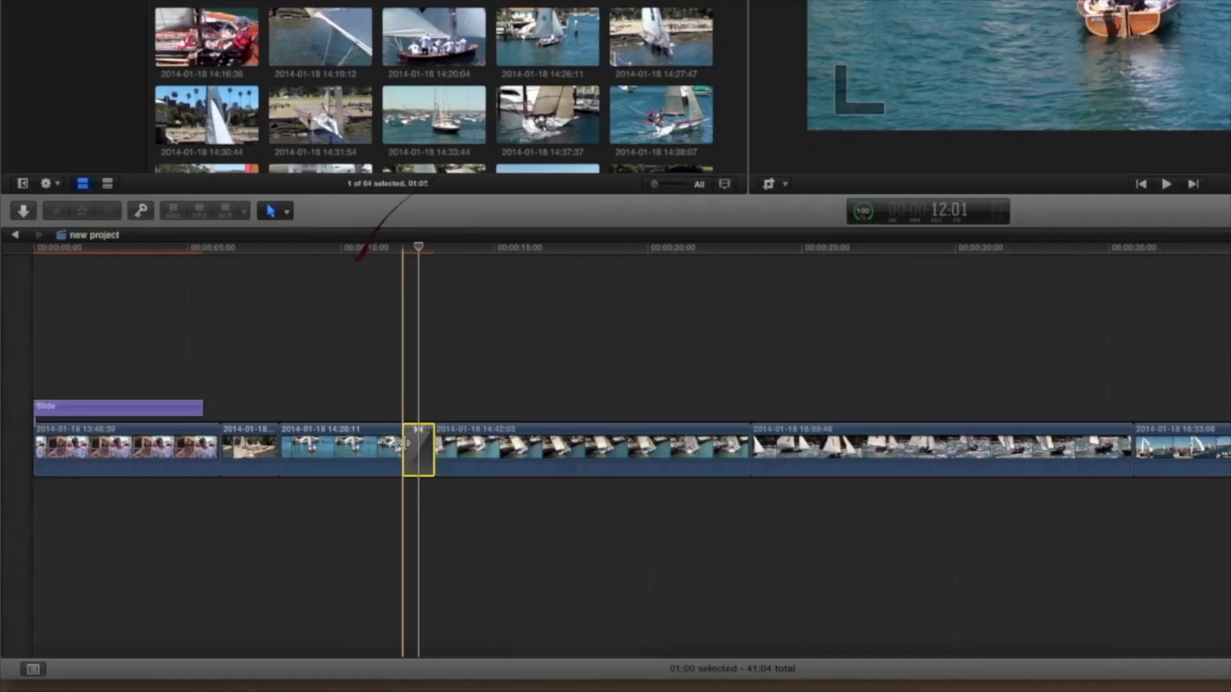
{"action": "mouse_move", "coordinate": [407, 442]}
{"action": "left_mouse_down"}
{"action": "mouse_move", "coordinate": [379, 445]}
{"action": "mouse_move", "coordinate": [402, 448]}
{"action": "left_mouse_up"}
{"action": "key", "text": "space"}
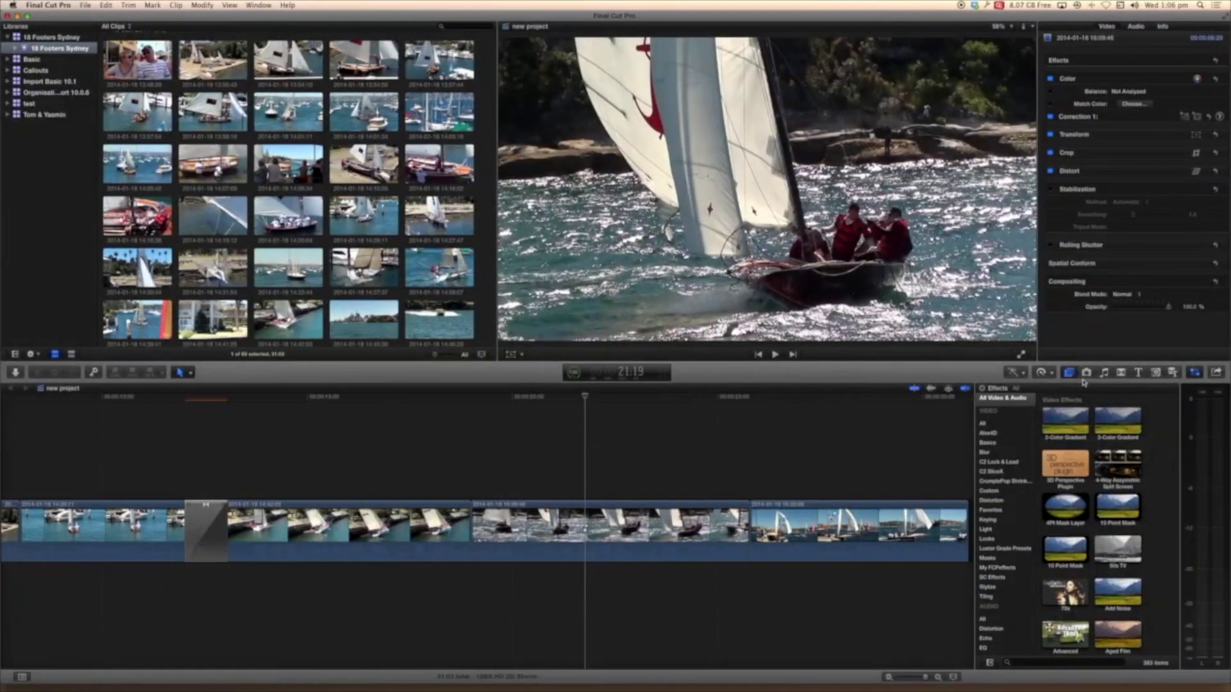
{"action": "left_click", "coordinate": [1086, 374]}
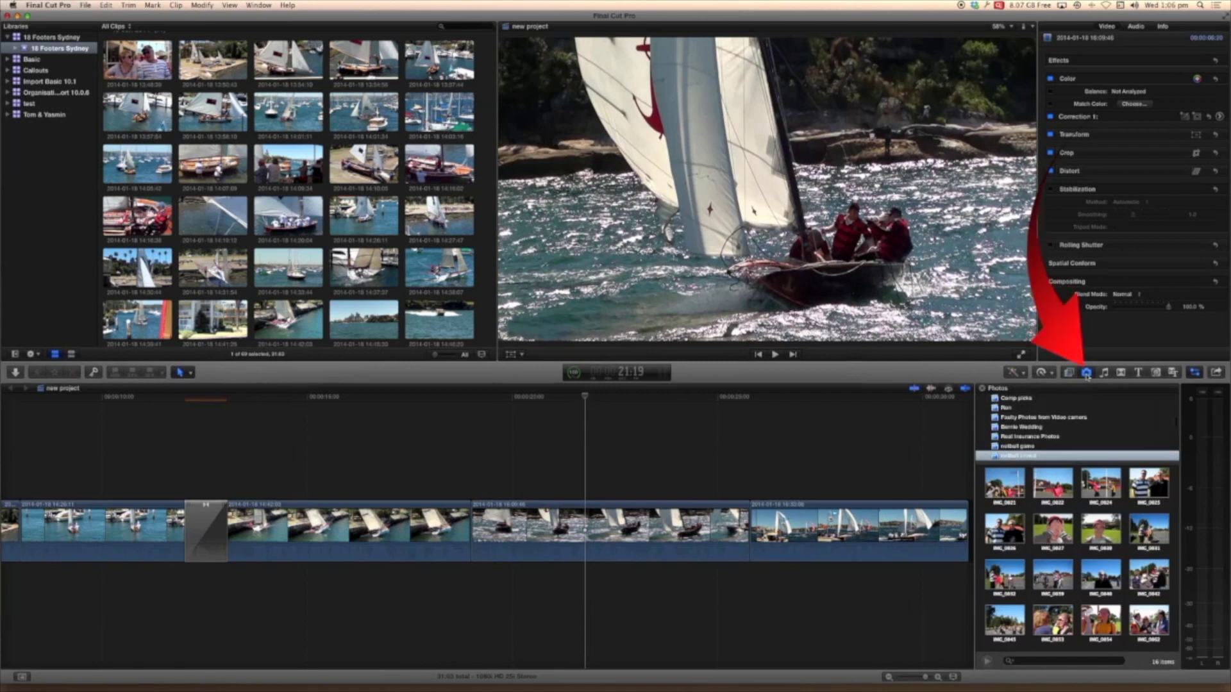
{"action": "scroll", "coordinate": [1031, 447], "scroll_direction": "down", "scroll_amount": 1}
{"action": "scroll", "coordinate": [1030, 448], "scroll_direction": "down", "scroll_amount": 1}
{"action": "left_click", "coordinate": [1026, 432]}
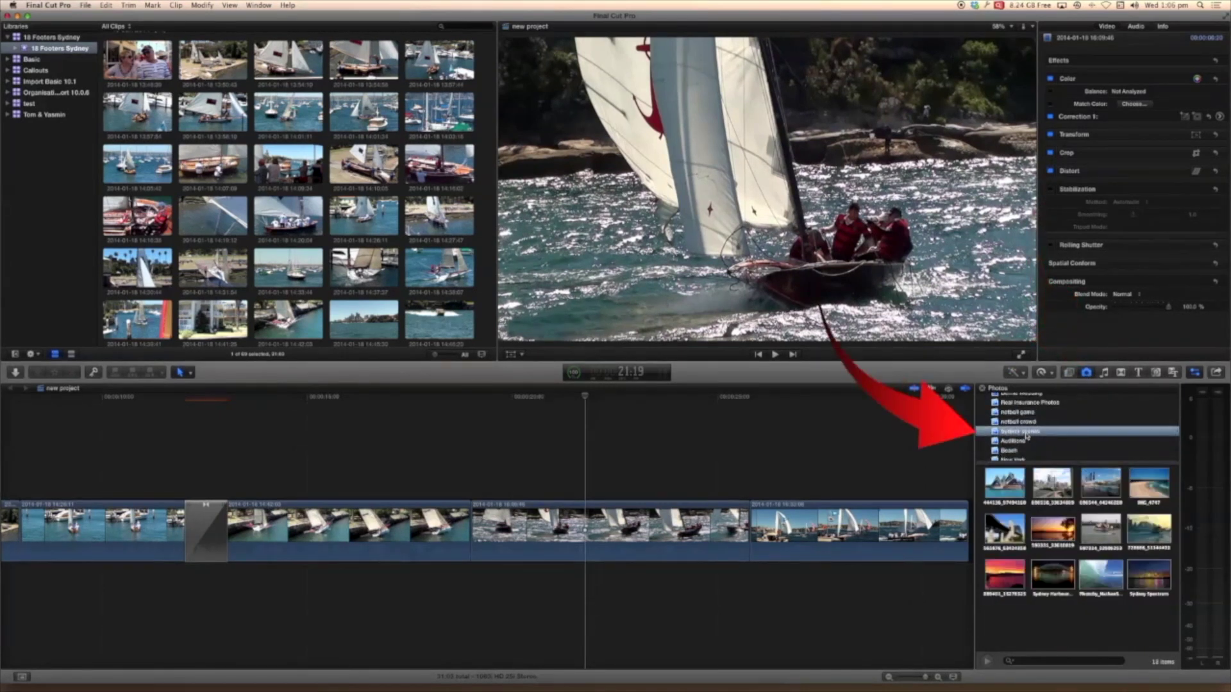
{"action": "left_click", "coordinate": [1101, 531]}
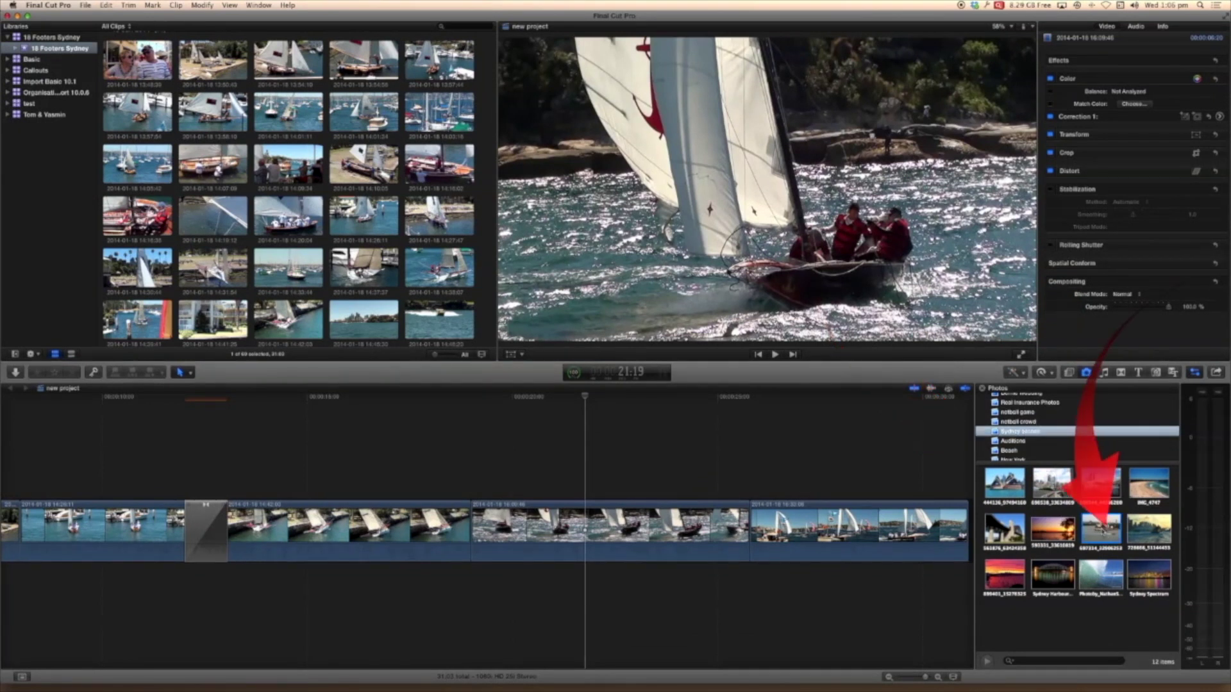
{"action": "left_click_drag", "start_coordinate": [1100, 531], "coordinate": [752, 530]}
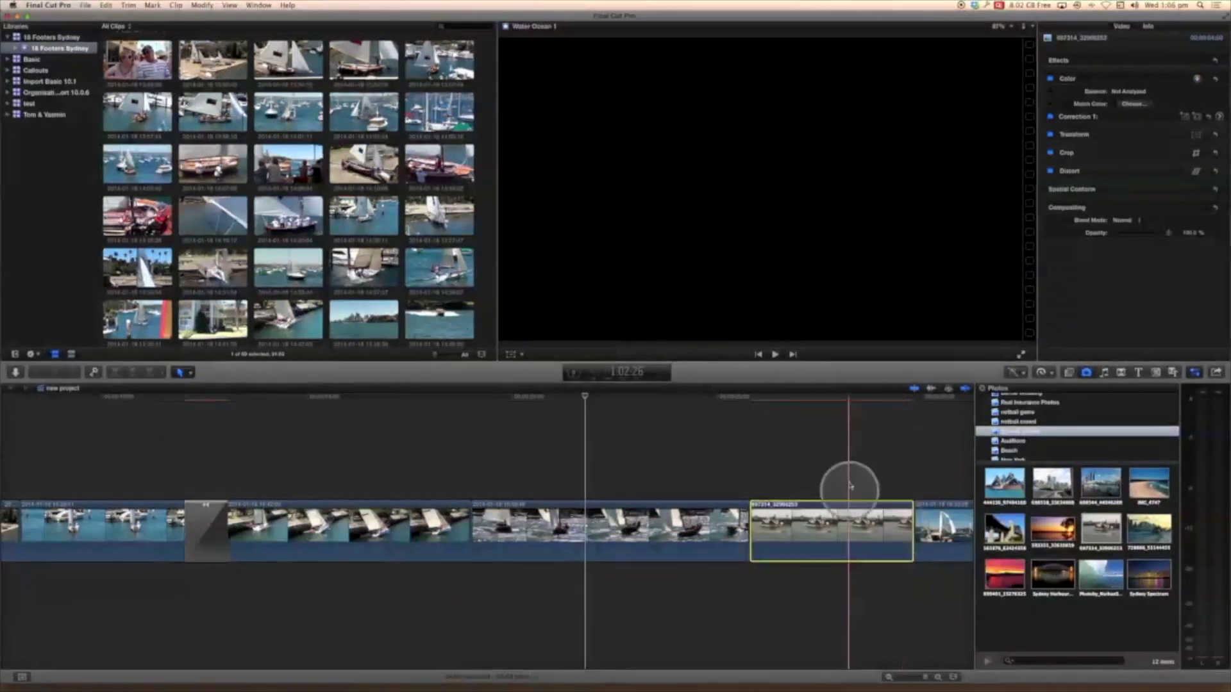
{"action": "left_click_drag", "start_coordinate": [911, 529], "coordinate": [854, 531]}
Step: Enlarge the Opera House photo with Transform until it fills the whole frame width
{"action": "left_click", "coordinate": [787, 533]}
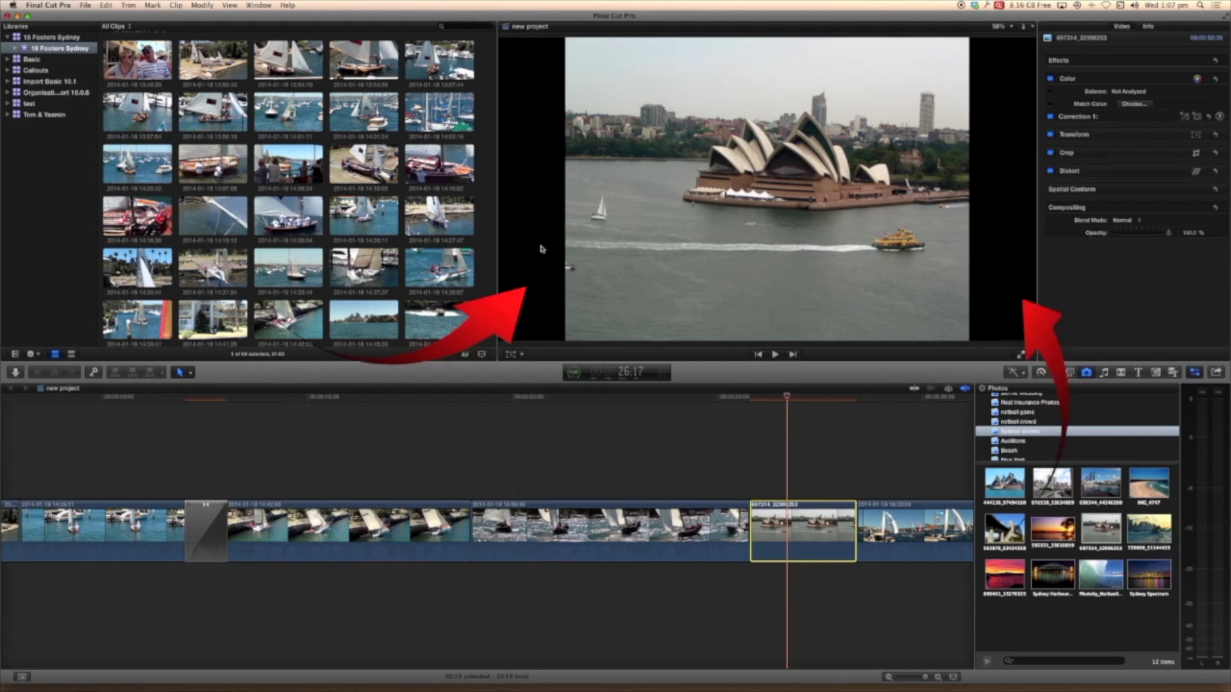
{"action": "left_click", "coordinate": [511, 355]}
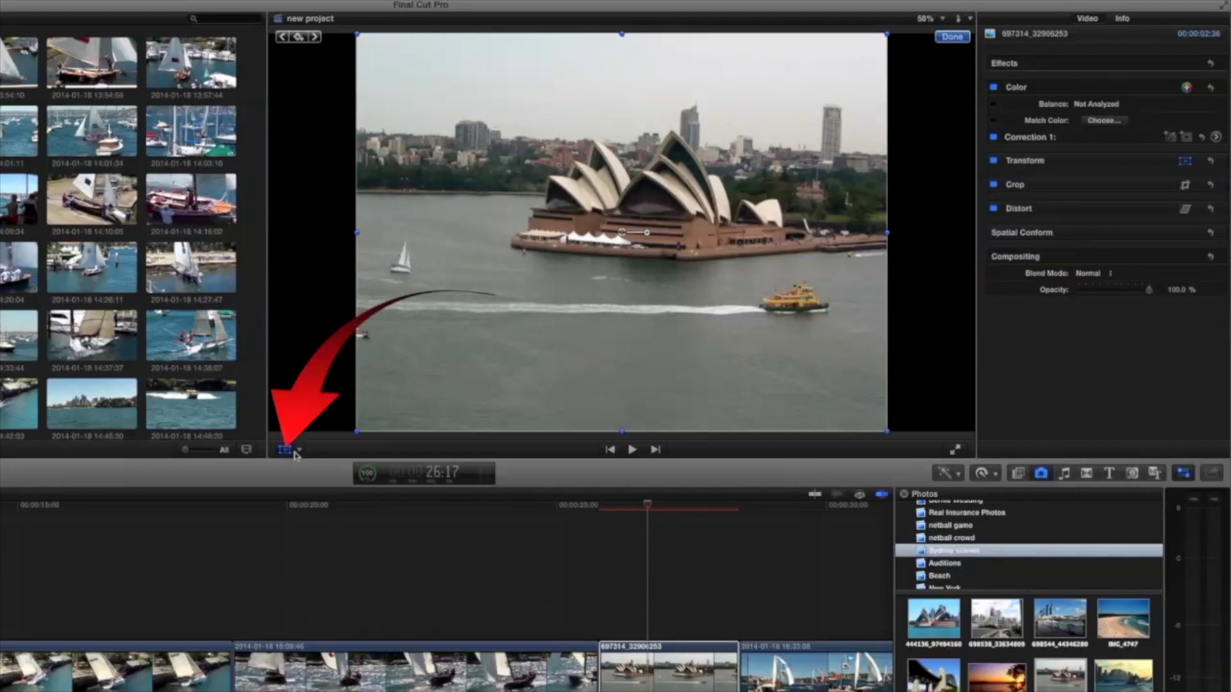
{"action": "left_click", "coordinate": [298, 451]}
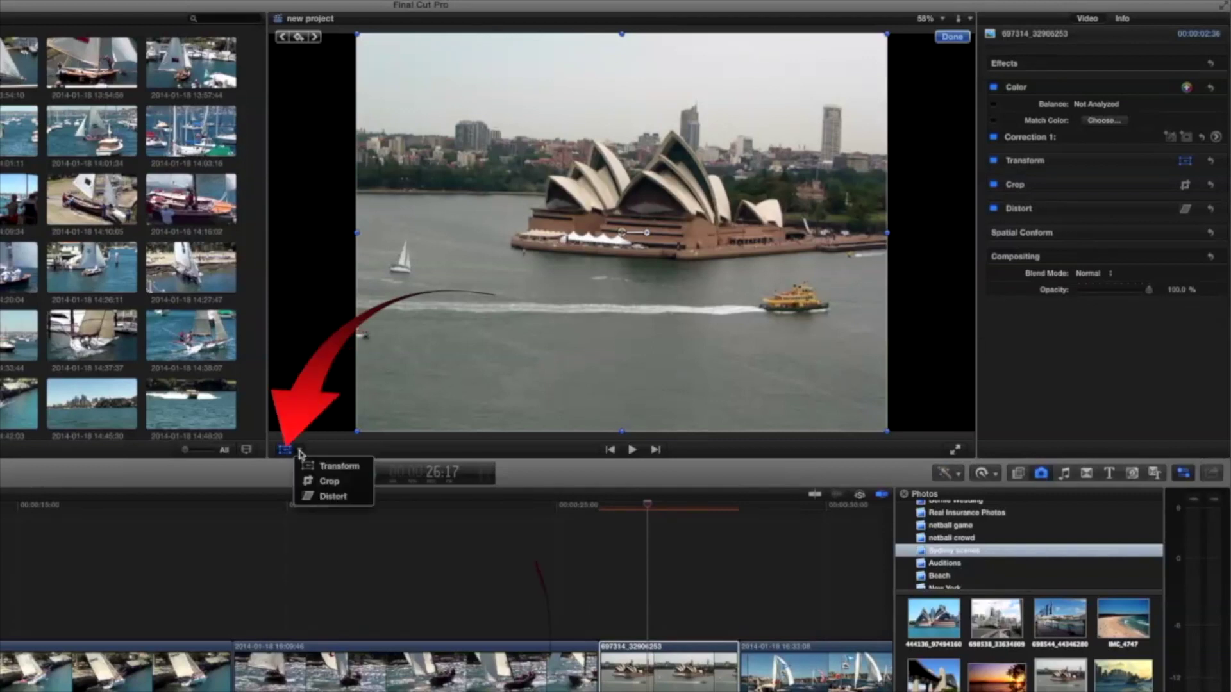
{"action": "left_click", "coordinate": [330, 466]}
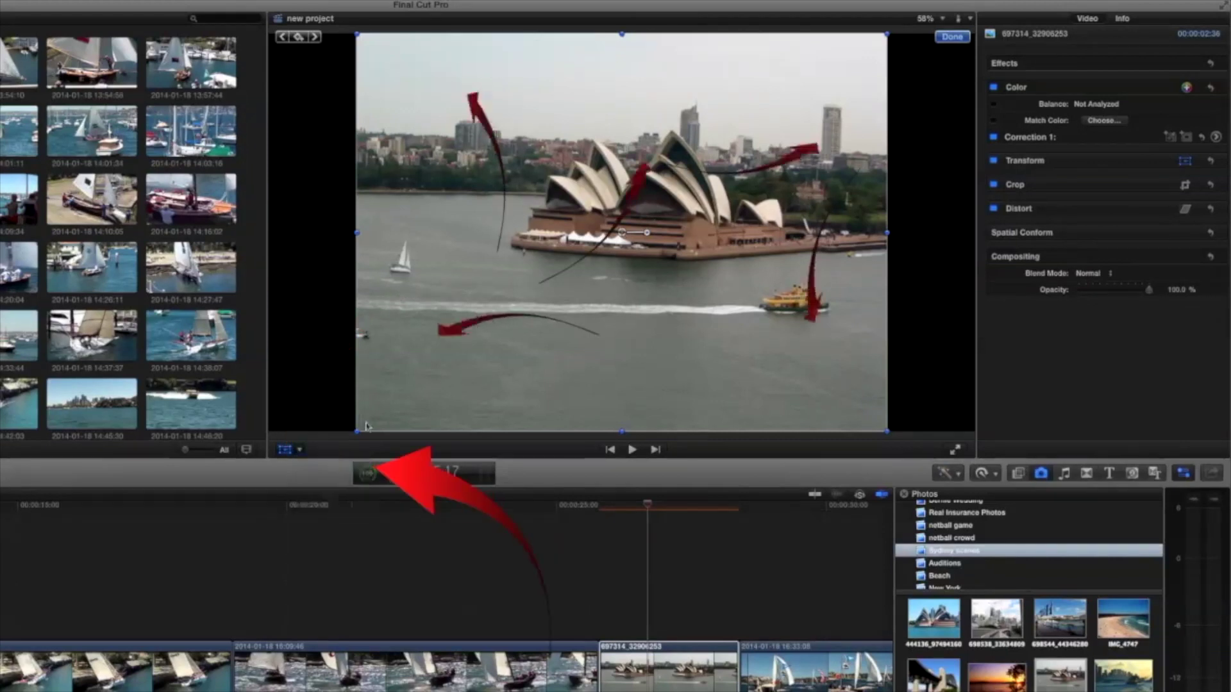
{"action": "left_click_drag", "start_coordinate": [355, 434], "coordinate": [268, 463]}
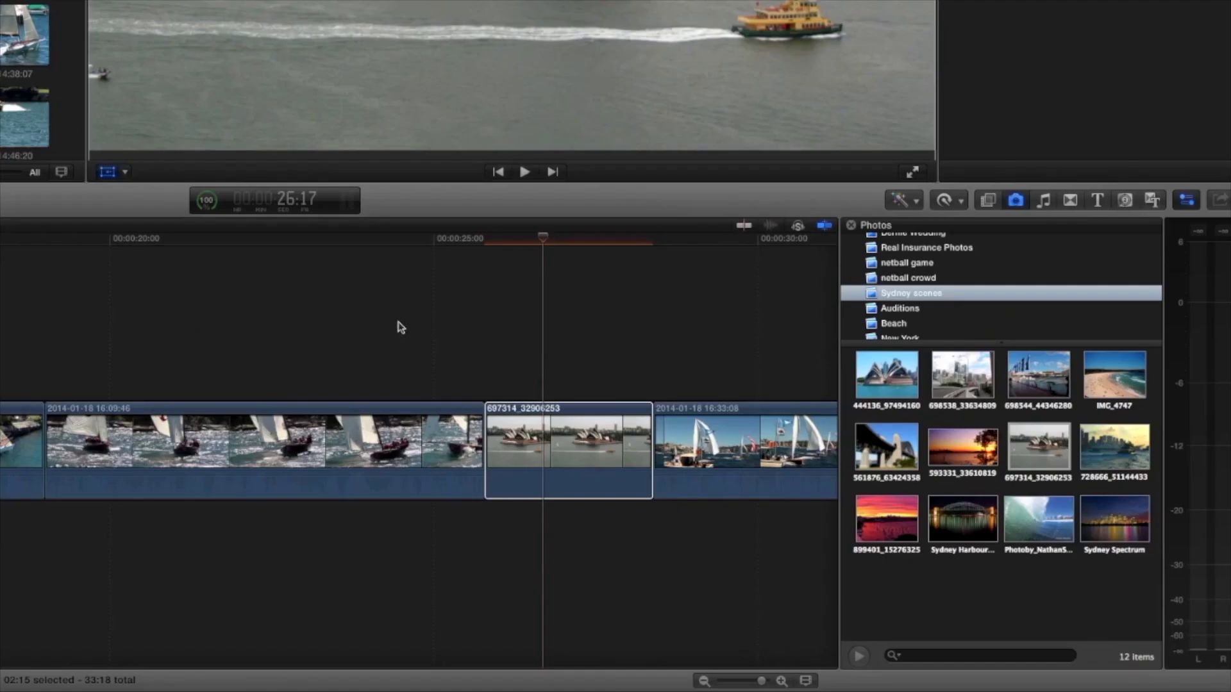
{"action": "left_click", "coordinate": [891, 457]}
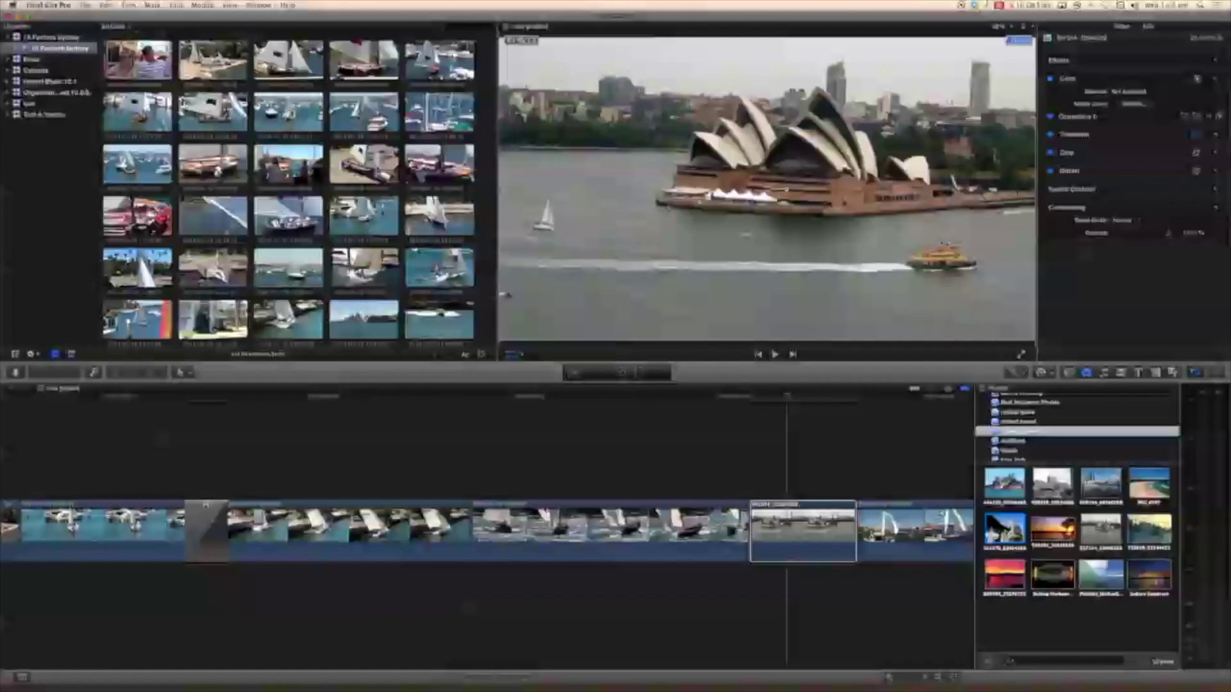
{"action": "left_click_drag", "start_coordinate": [888, 454], "coordinate": [474, 555]}
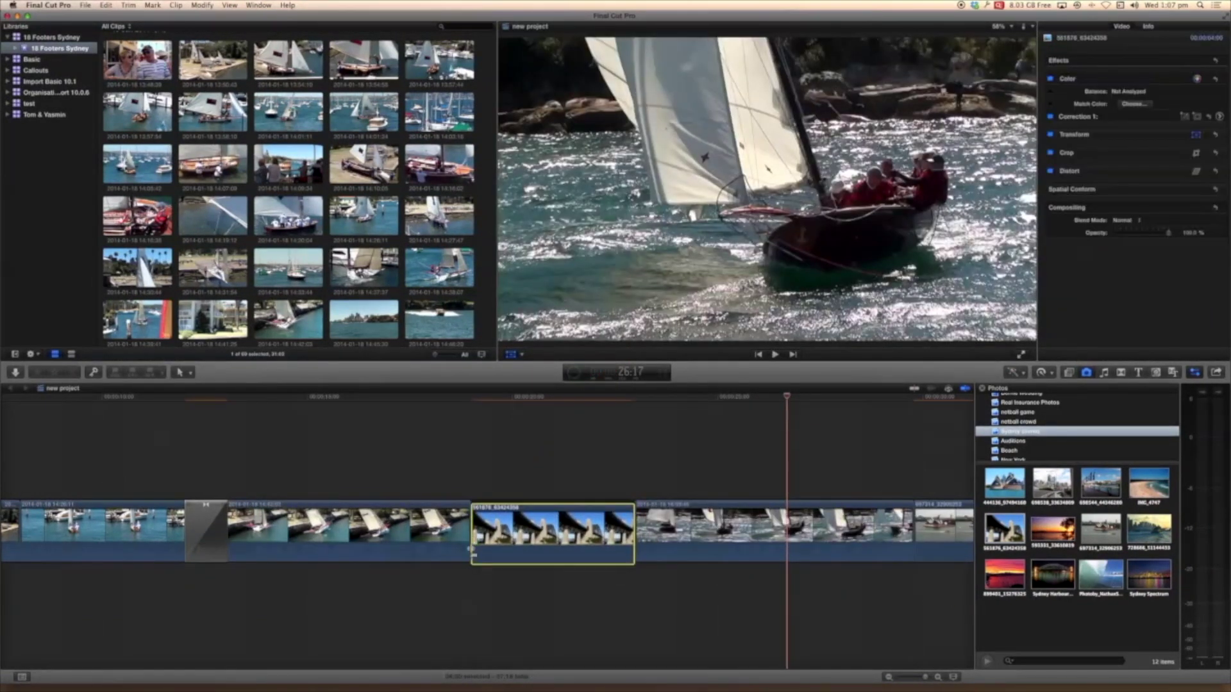
{"action": "left_click_drag", "start_coordinate": [633, 532], "coordinate": [554, 532]}
Step: Scale the bridge photo up to about 132% to fill the frame, and play through the section around it
{"action": "left_click", "coordinate": [520, 407]}
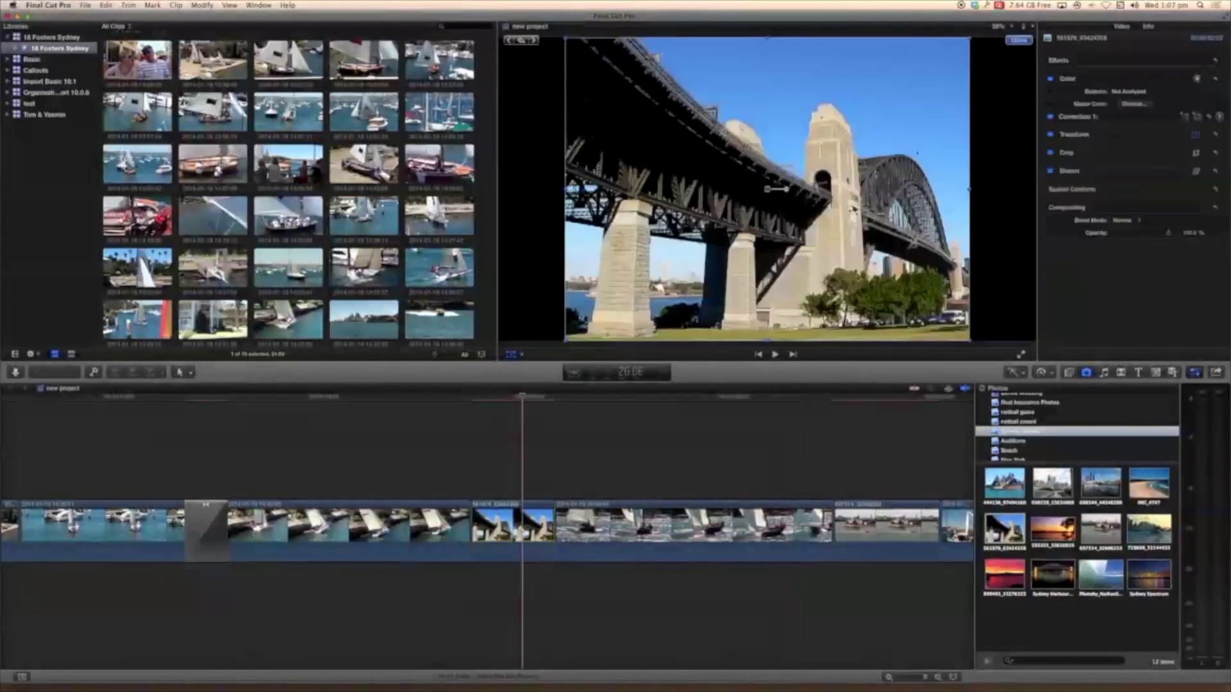
{"action": "left_click_drag", "start_coordinate": [566, 343], "coordinate": [501, 358]}
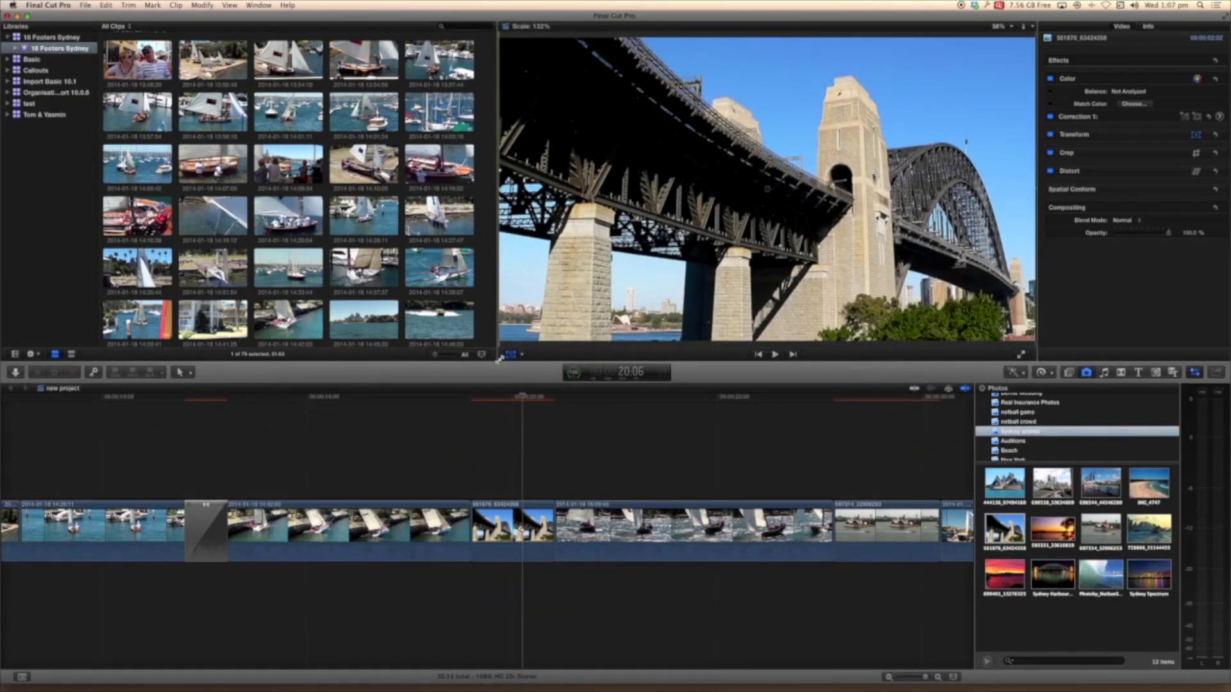
{"action": "left_click", "coordinate": [459, 402]}
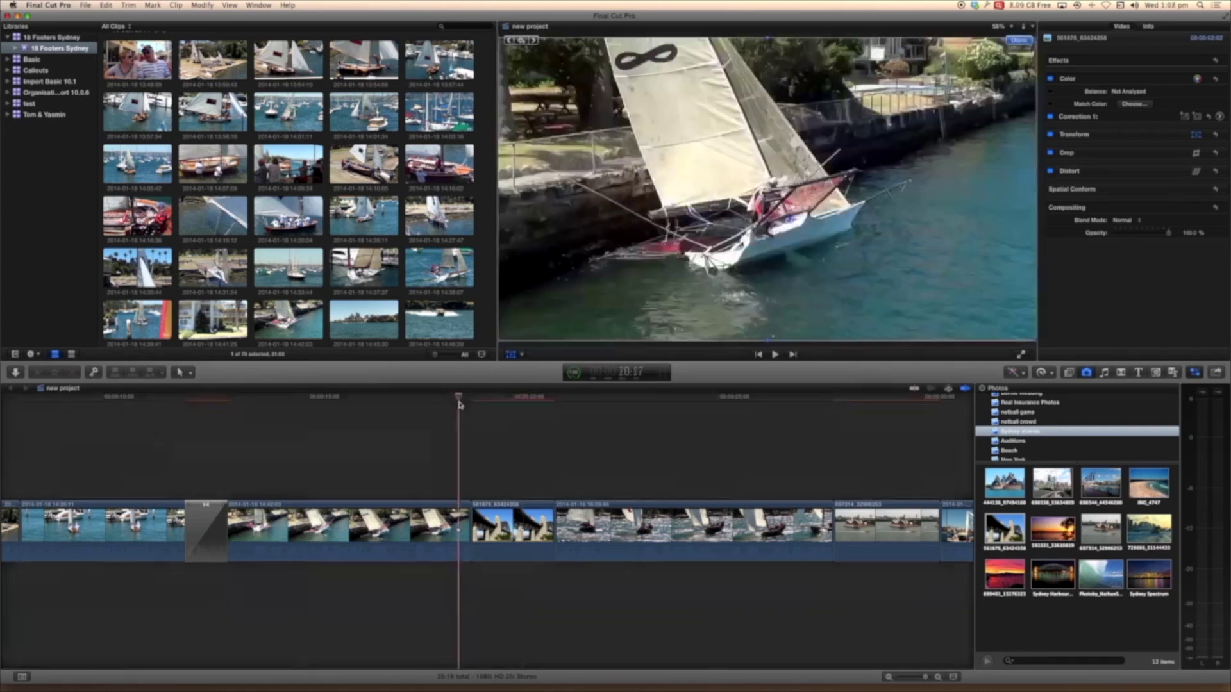
{"action": "key", "text": "space"}
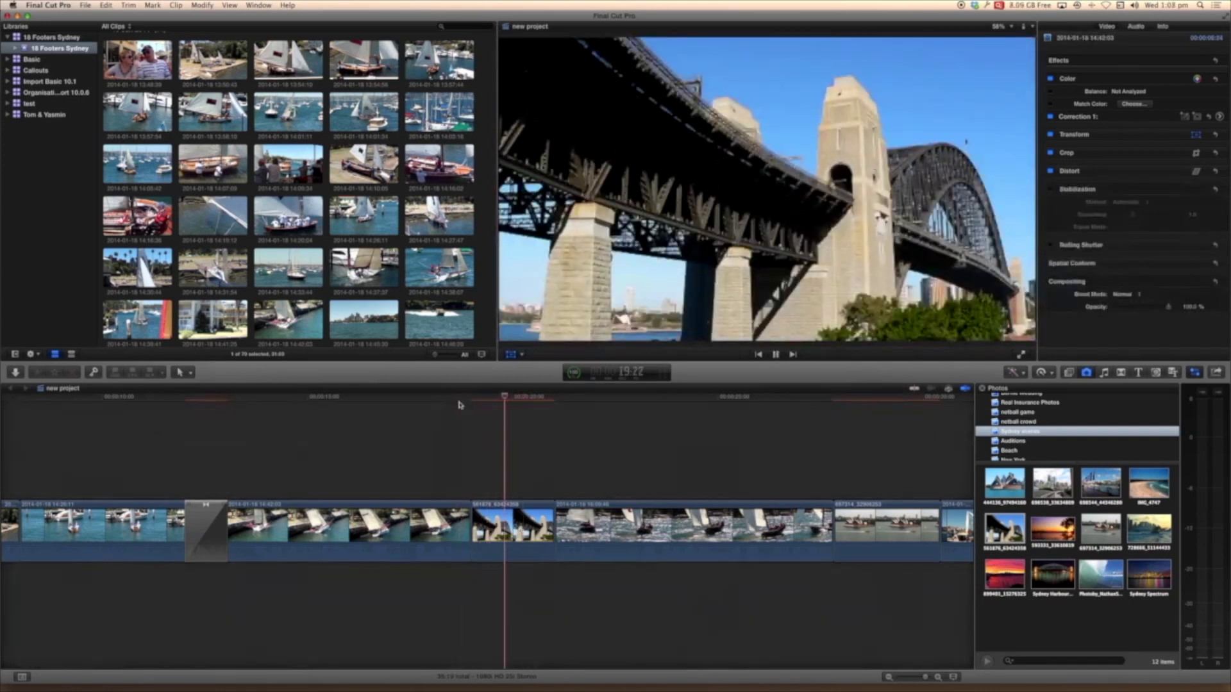
{"action": "key", "text": "space"}
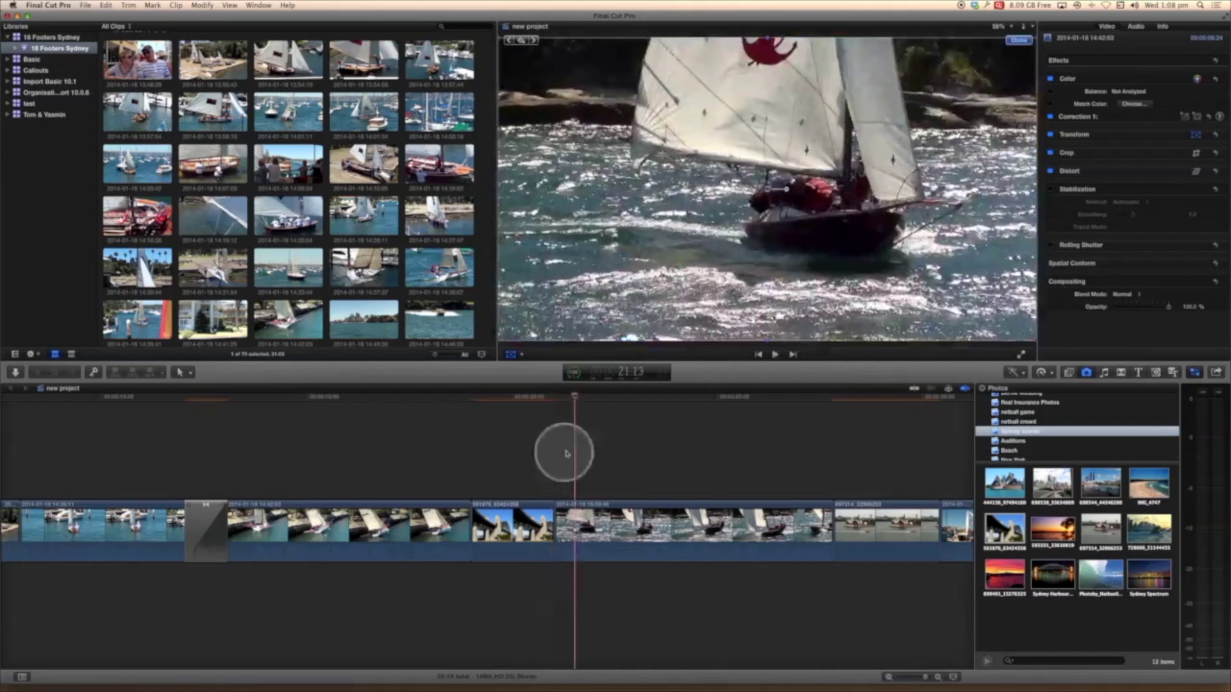
Step: Trim the ends of the bridge and Opera House photos to shorten both in the timeline
{"action": "left_click_drag", "start_coordinate": [555, 519], "coordinate": [520, 520]}
{"action": "left_click_drag", "start_coordinate": [907, 522], "coordinate": [805, 524]}
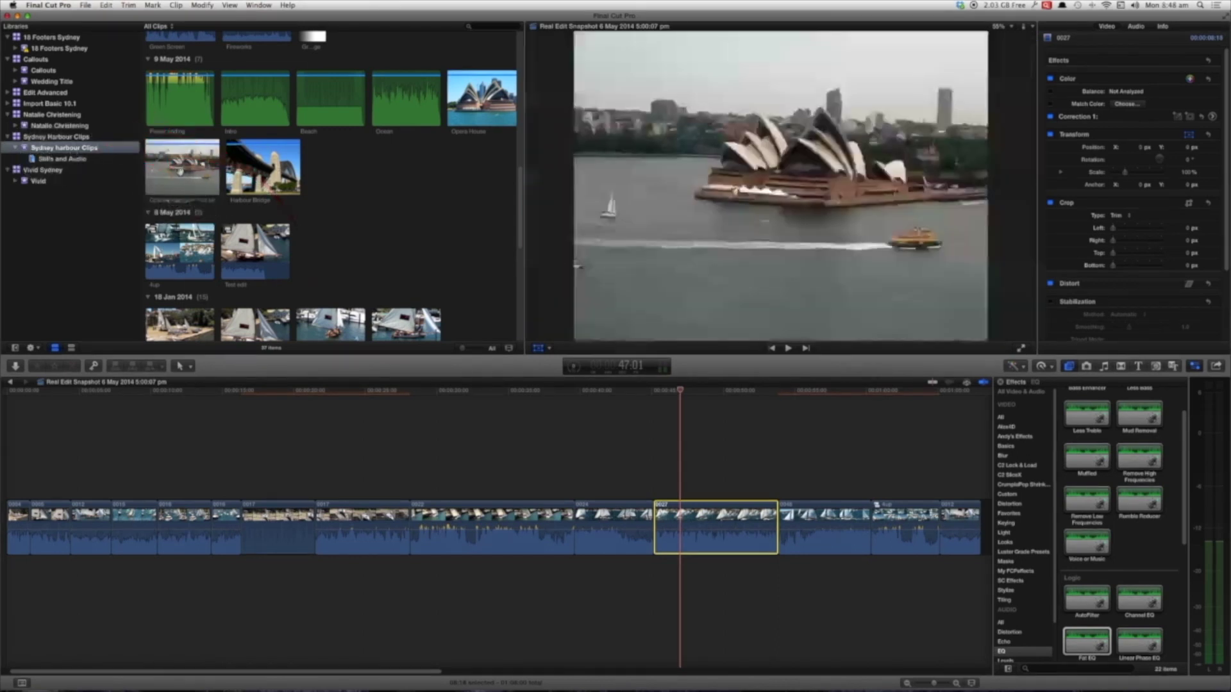
Step: Insert a range of about 2:12 of "Opera House from the air" into Real Edit Snapshot at about 28 seconds, and place the playhead over it
{"action": "left_click", "coordinate": [185, 168]}
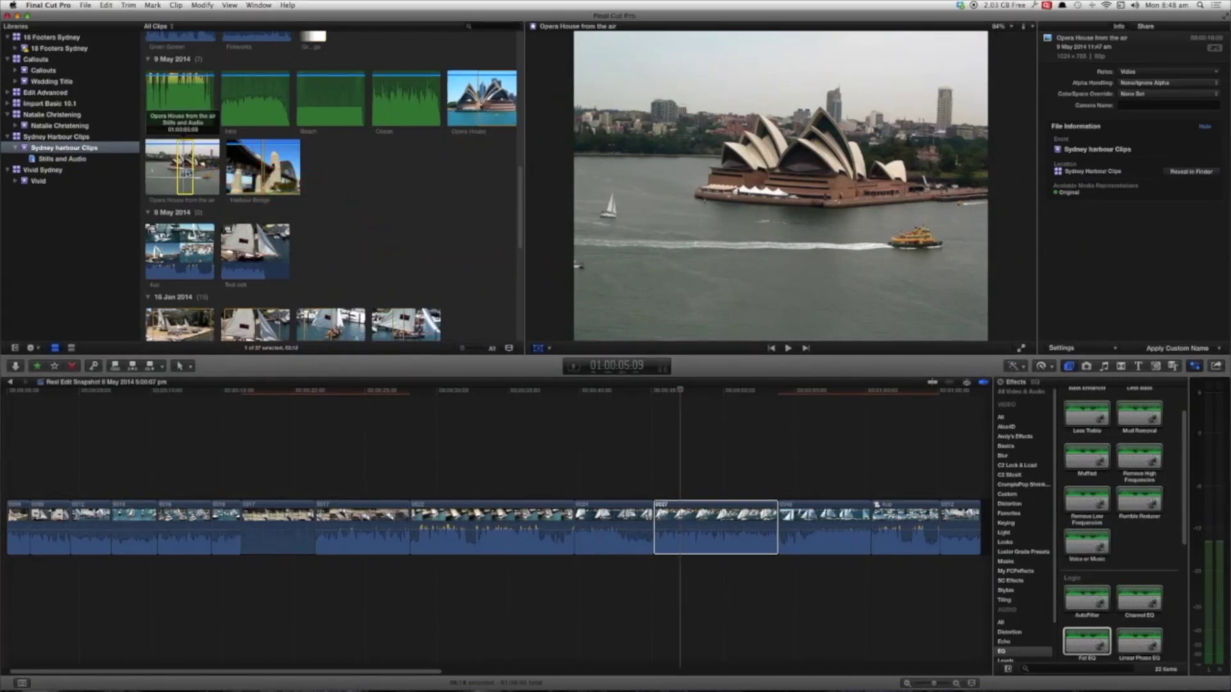
{"action": "left_click_drag", "start_coordinate": [186, 172], "coordinate": [411, 507]}
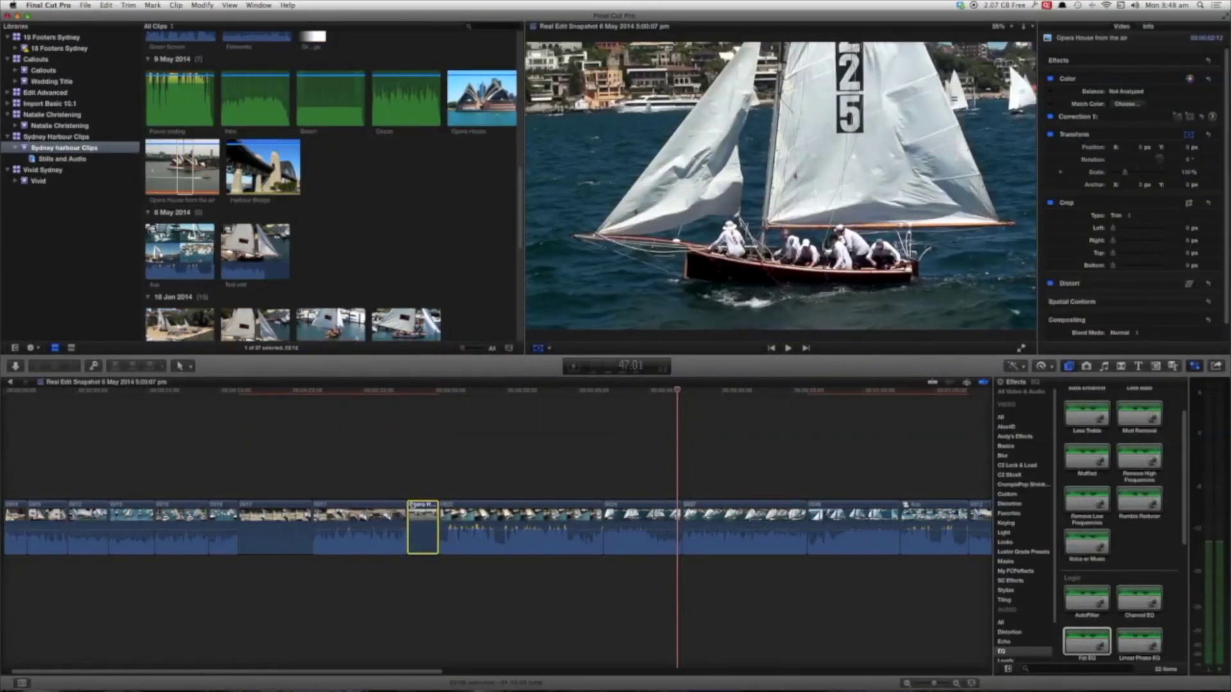
{"action": "key", "text": "shift+c"}
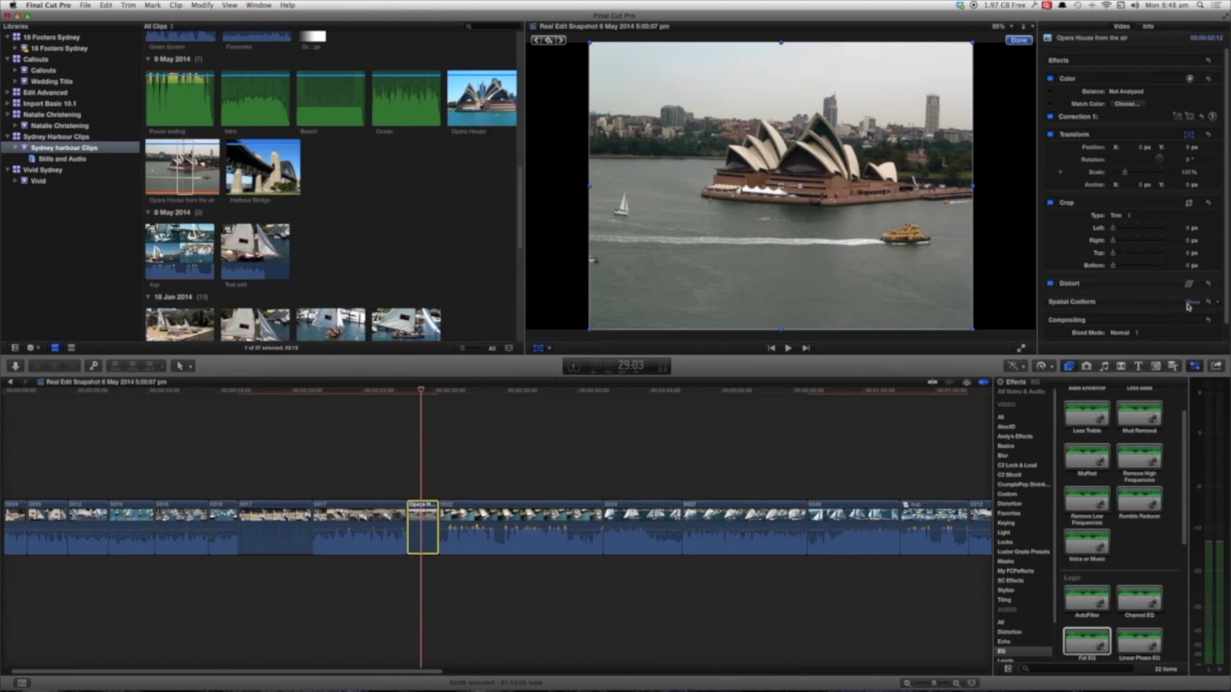
Step: Show the Spatial Conform settings of the Opera House still and set the type to Fill
{"action": "left_click", "coordinate": [1194, 303]}
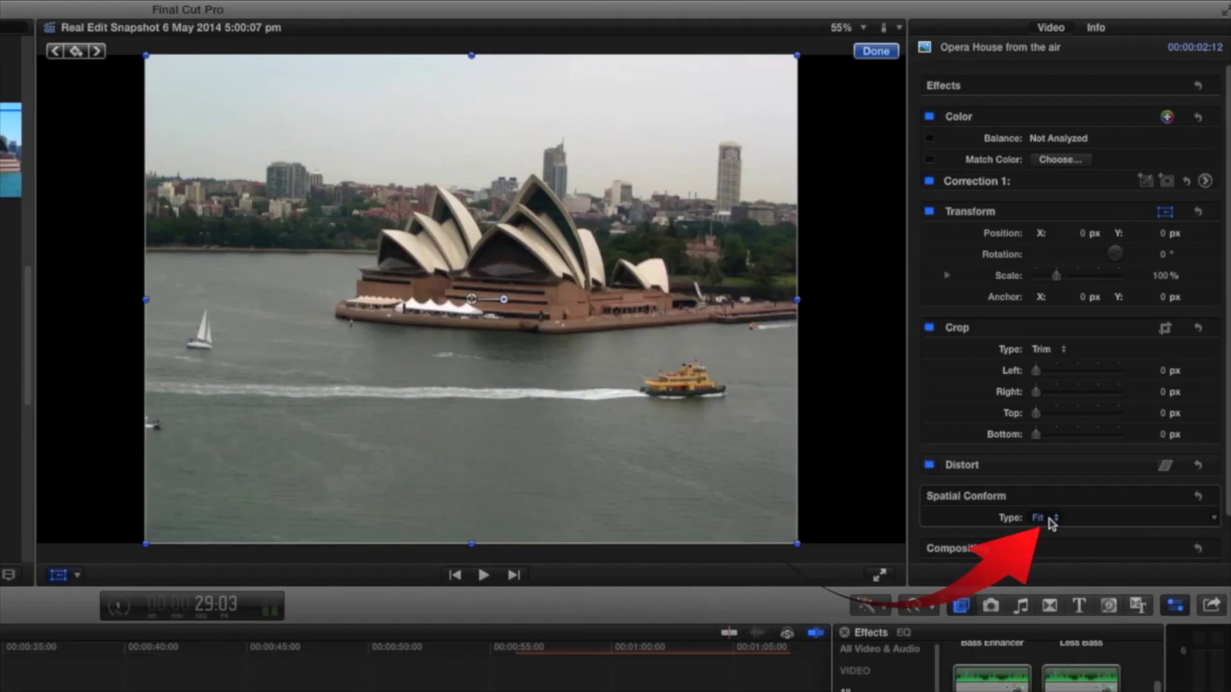
{"action": "left_click", "coordinate": [1049, 520]}
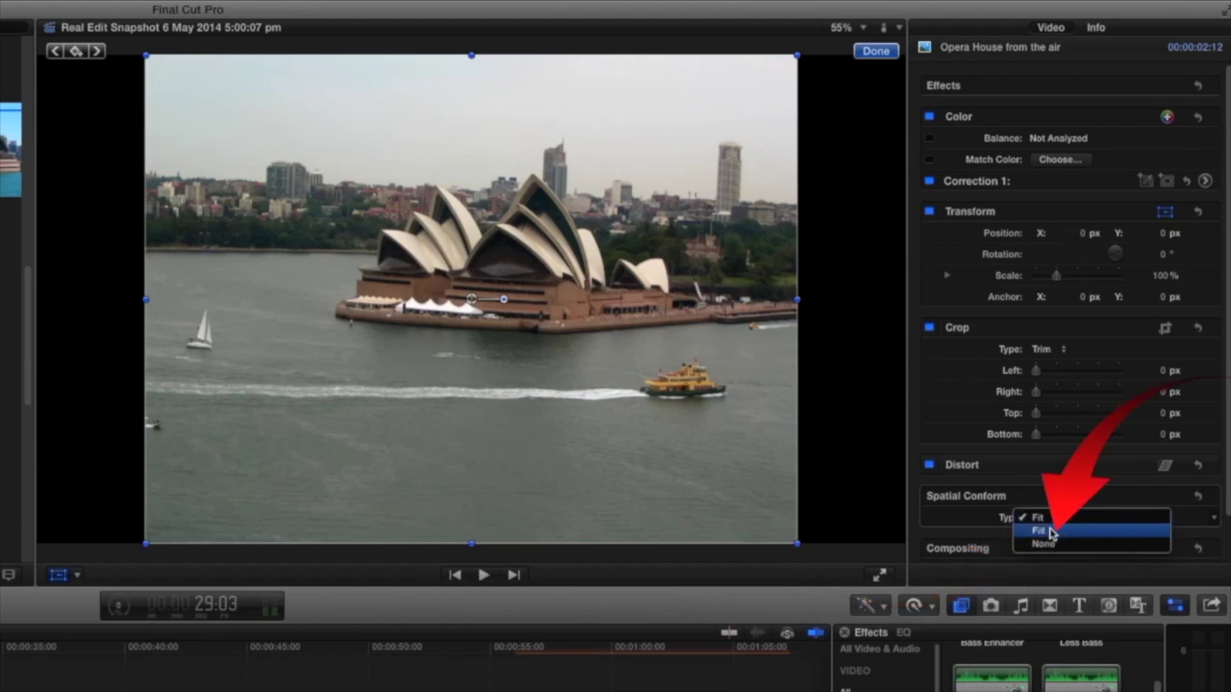
{"action": "left_click", "coordinate": [1051, 531]}
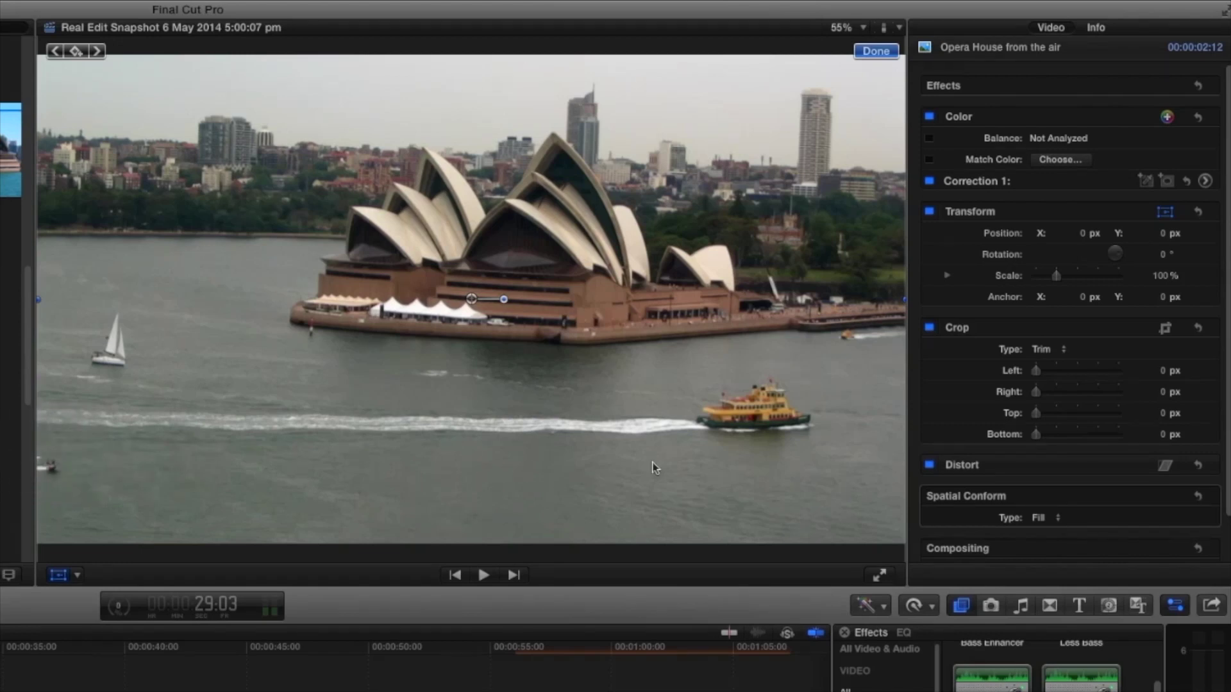
Step: Set the Opera House still's Spatial Conform type to Fit and scale the image up manually until it fills the frame
{"action": "left_click", "coordinate": [1056, 519]}
{"action": "left_click", "coordinate": [1042, 509]}
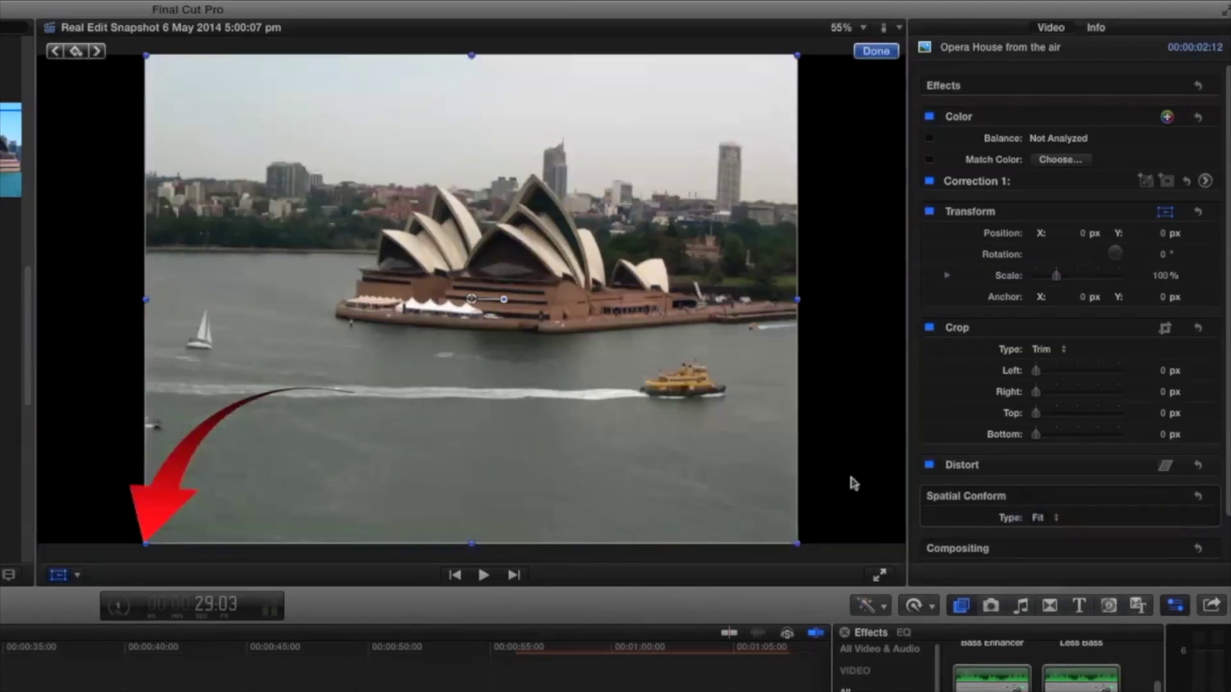
{"action": "left_click_drag", "start_coordinate": [146, 544], "coordinate": [38, 584]}
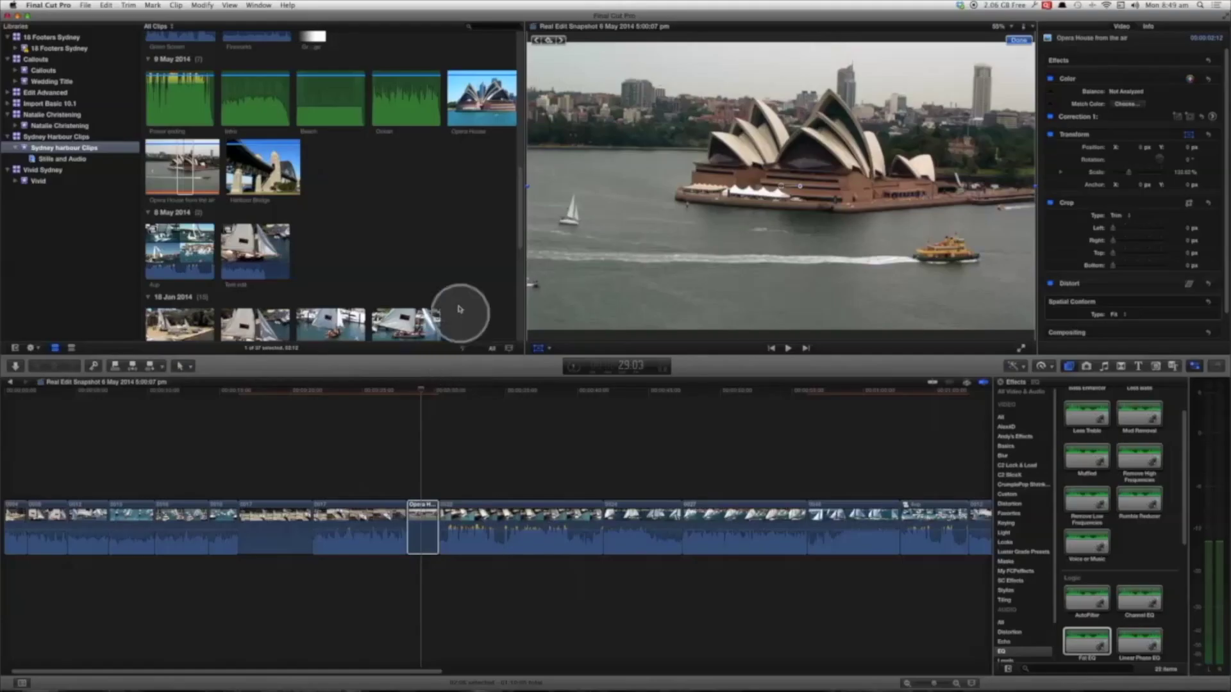
Step: Insert a short range of the Harbour Bridge photo into the Real Edit Snapshot timeline at 41:21
{"action": "left_click", "coordinate": [262, 172]}
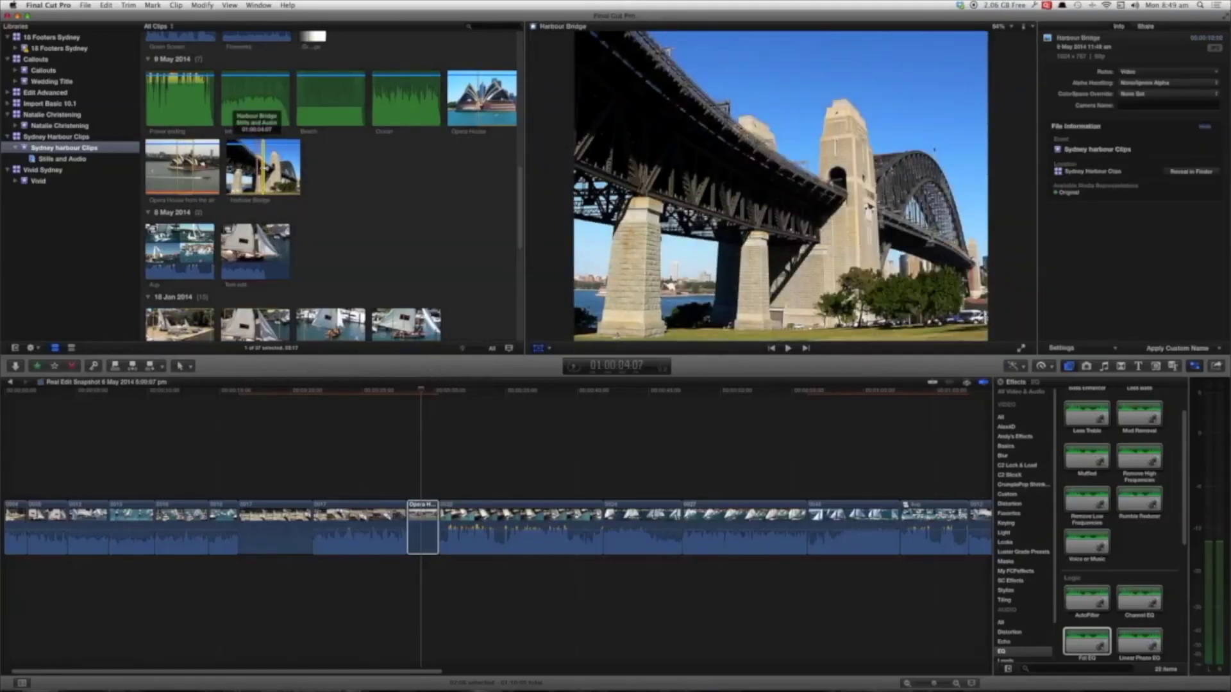
{"action": "left_click_drag", "start_coordinate": [264, 167], "coordinate": [280, 168]}
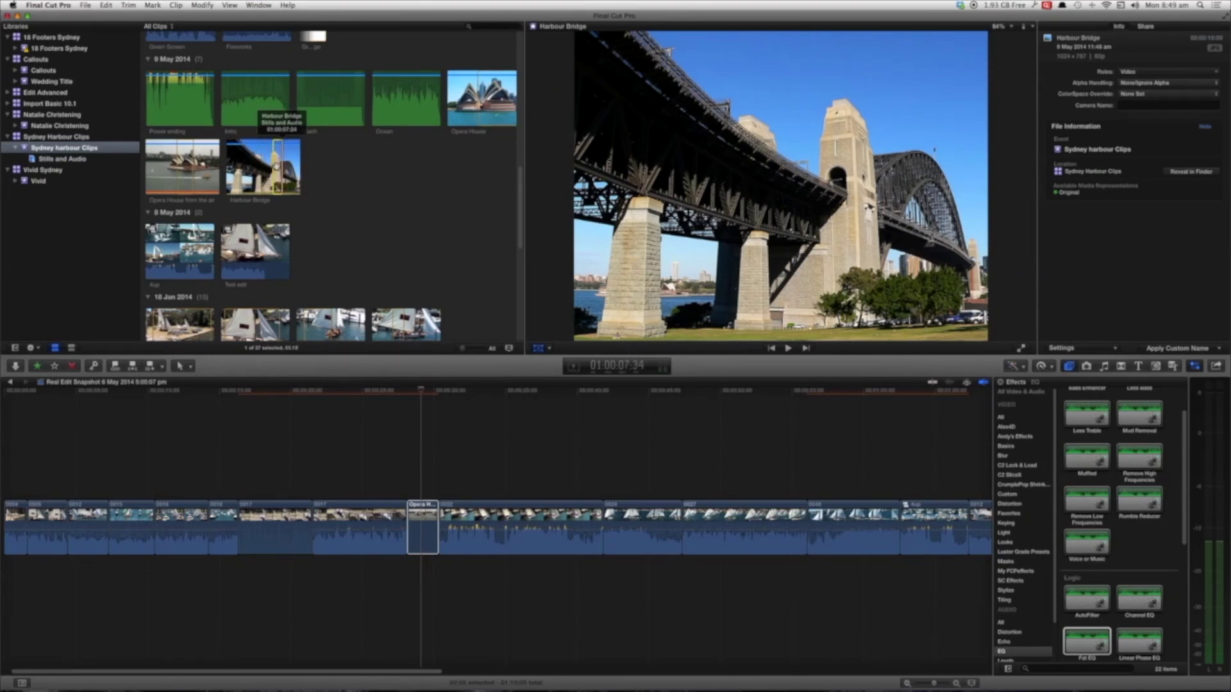
{"action": "left_click_drag", "start_coordinate": [590, 392], "coordinate": [604, 392]}
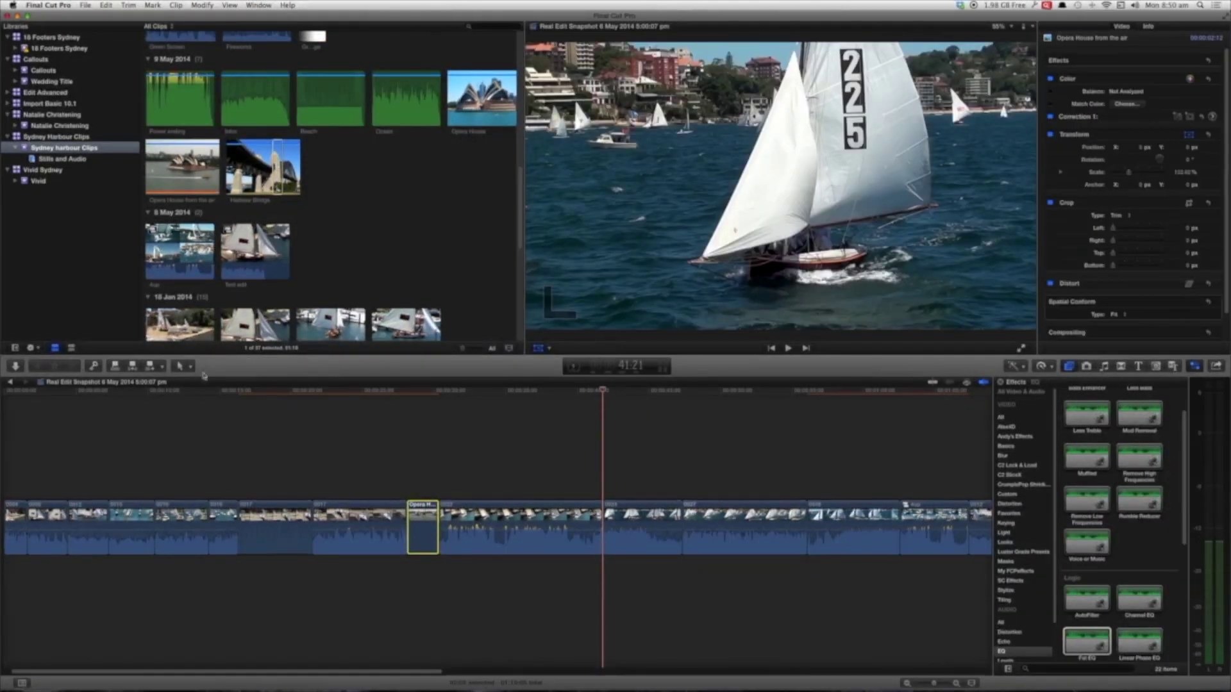
{"action": "key", "text": "w"}
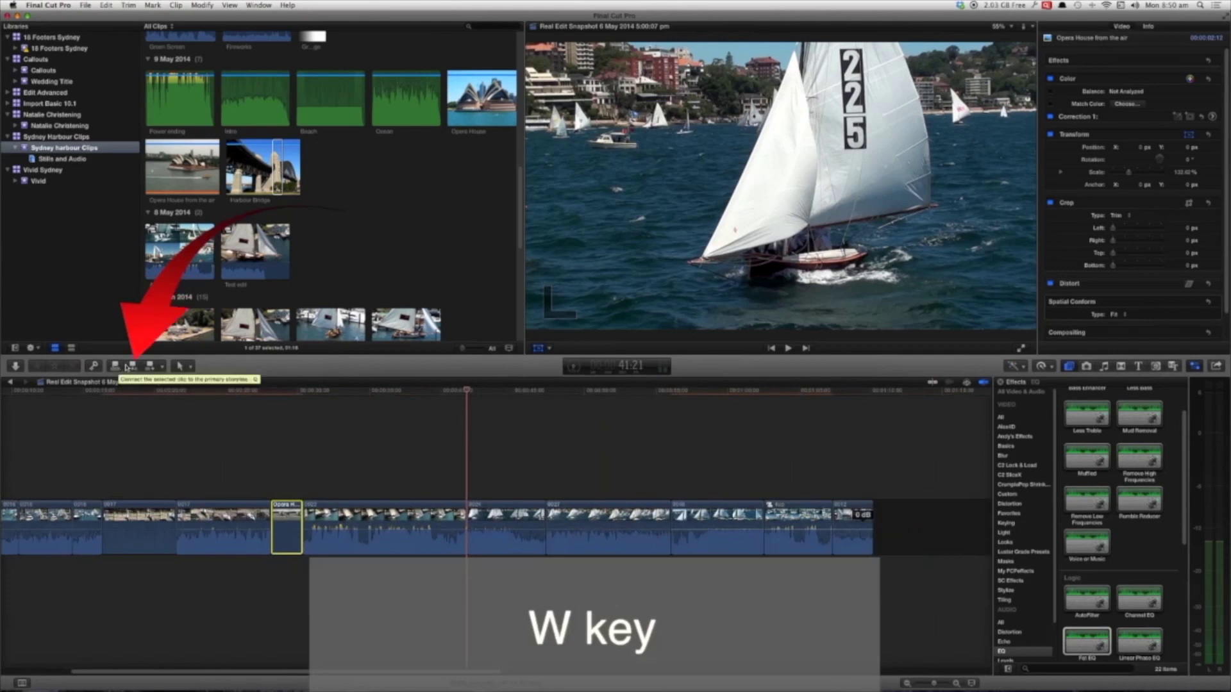
{"action": "left_click", "coordinate": [132, 367]}
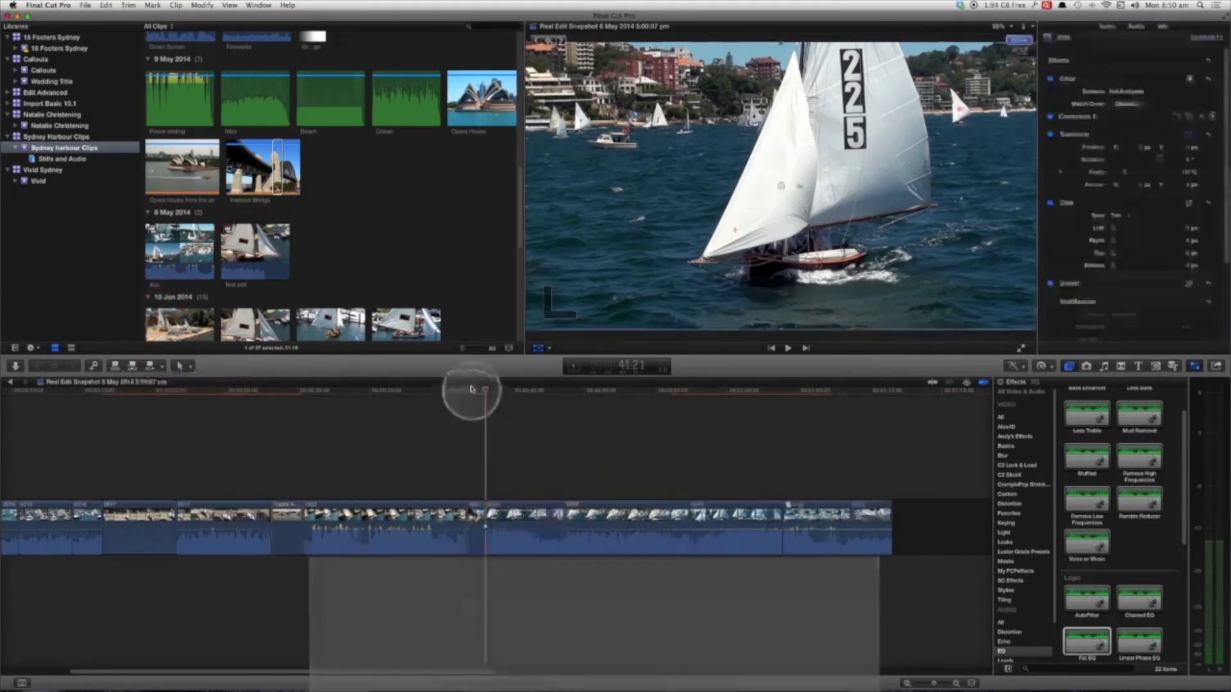
Step: Change the Spatial Conform type of the inserted Harbour Bridge still from the timeline so it fills the frame
{"action": "left_click", "coordinate": [466, 528]}
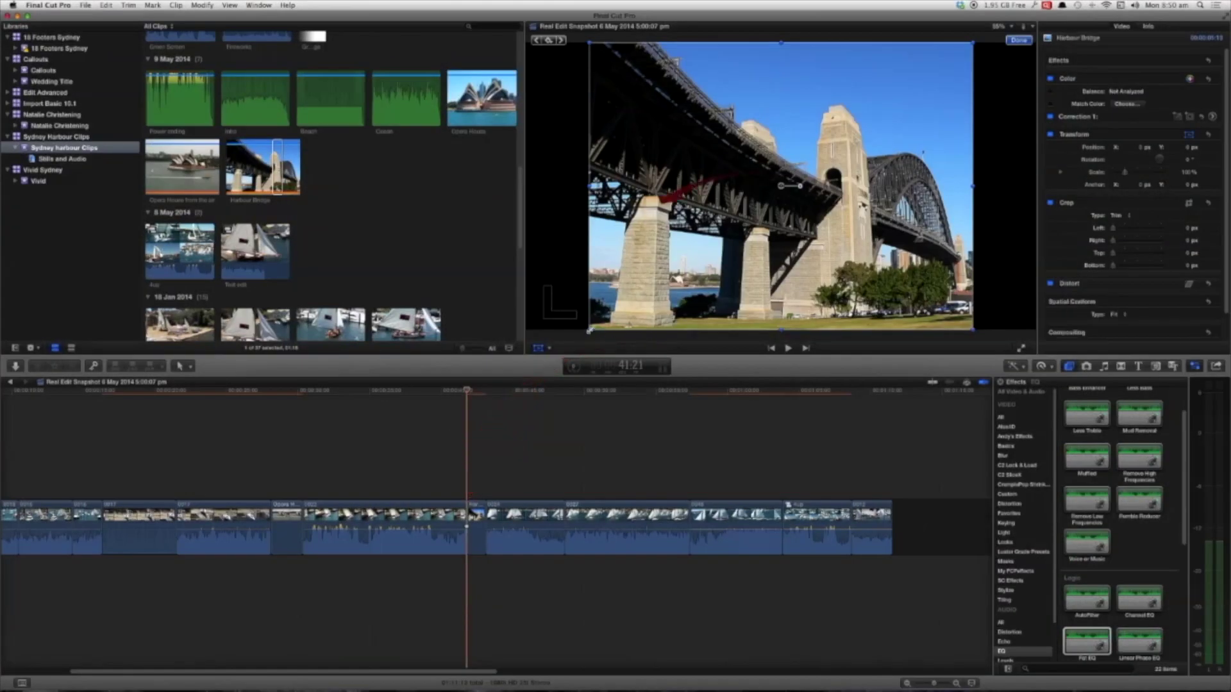
{"action": "left_click", "coordinate": [1116, 314]}
{"action": "left_click", "coordinate": [1121, 323]}
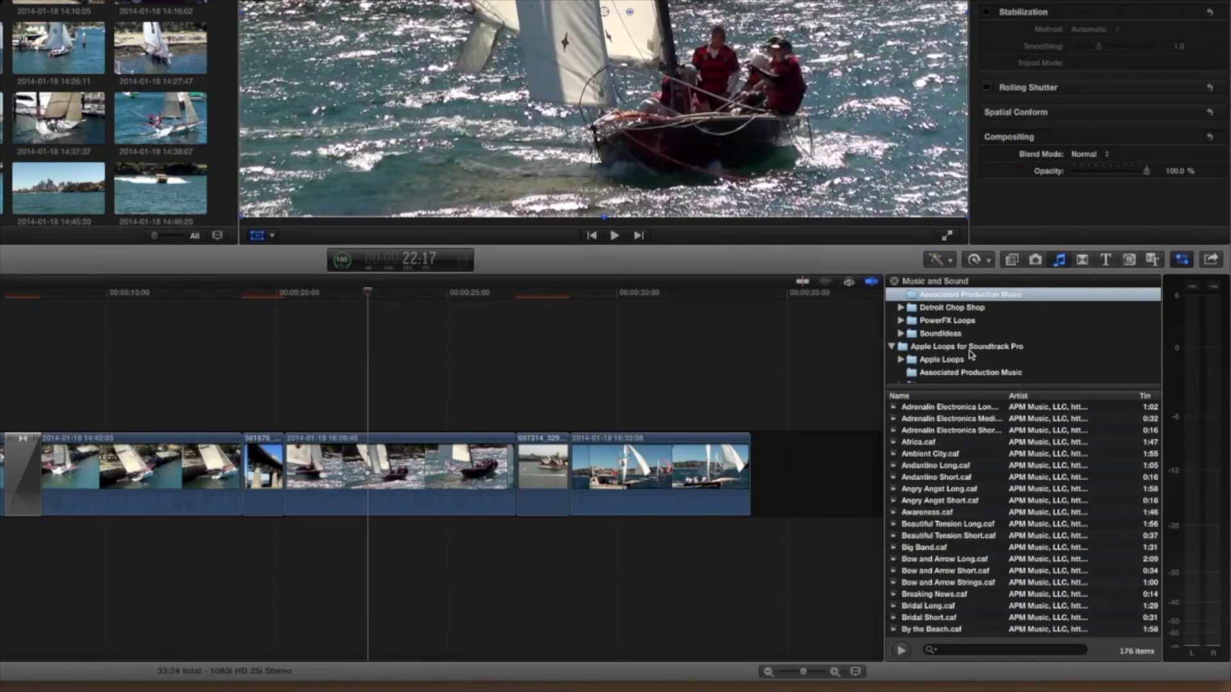
Step: Search the Associated Production Music library for "beach" and attach By the Beach.caf beneath the clips at the start of the project
{"action": "scroll", "coordinate": [992, 300], "scroll_direction": "up", "scroll_amount": 1}
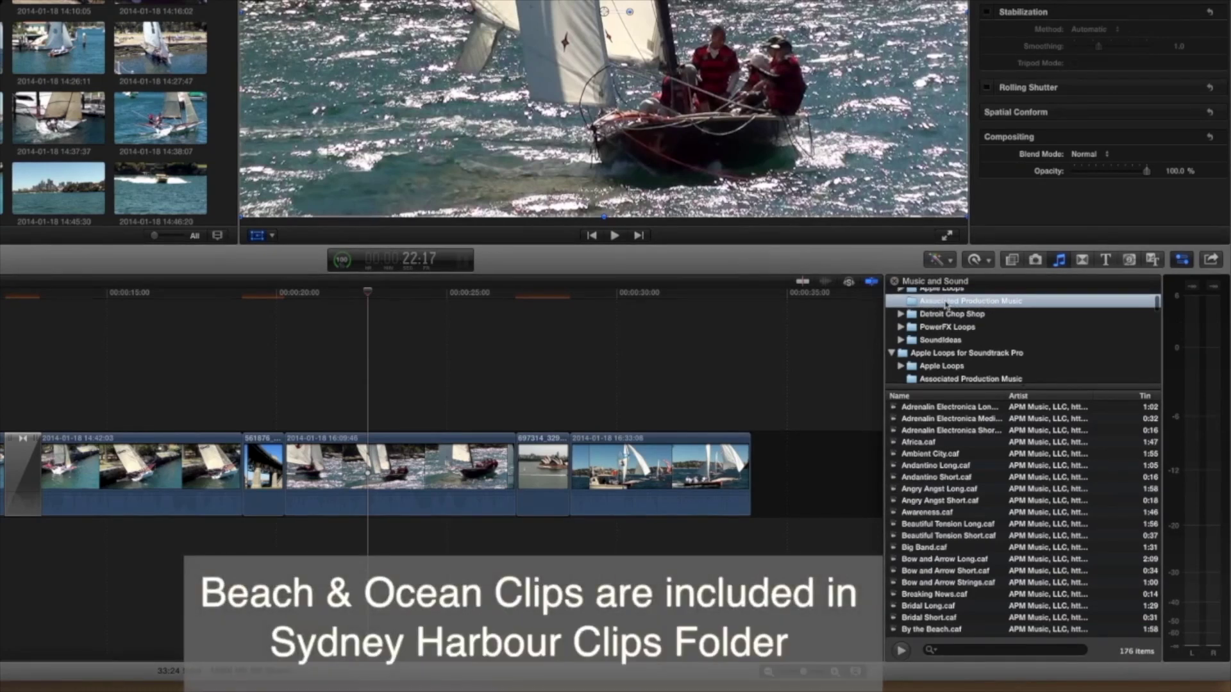
{"action": "left_click", "coordinate": [960, 650]}
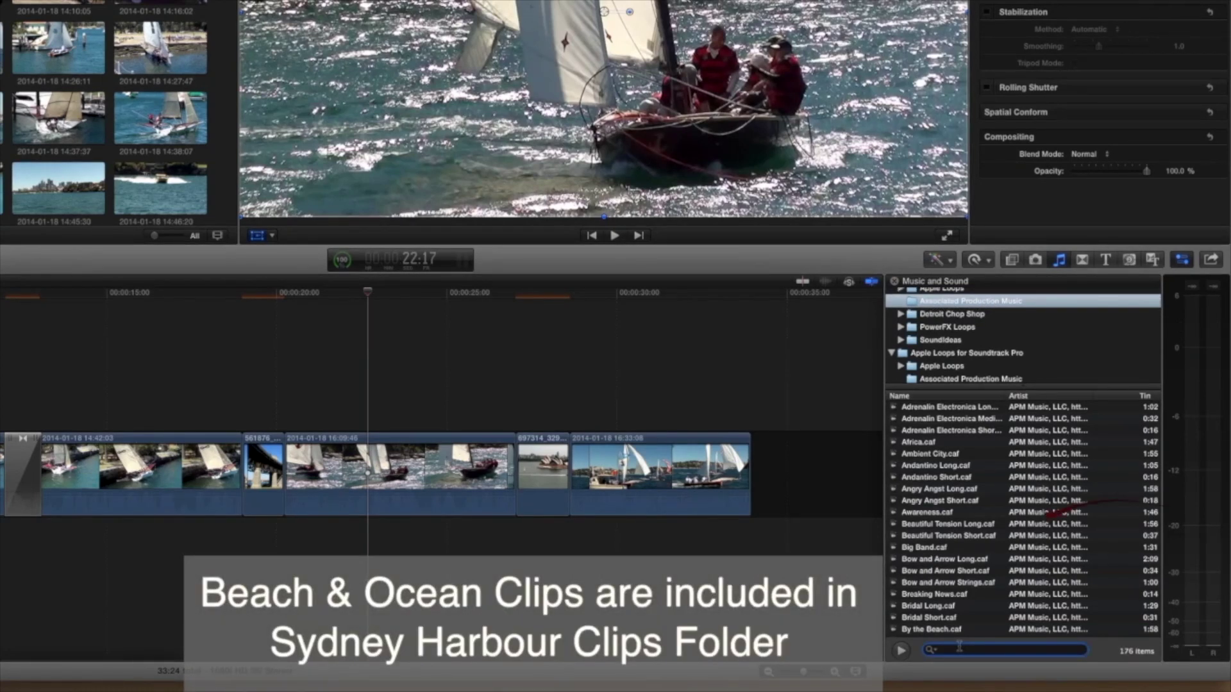
{"action": "type", "text": "beach"}
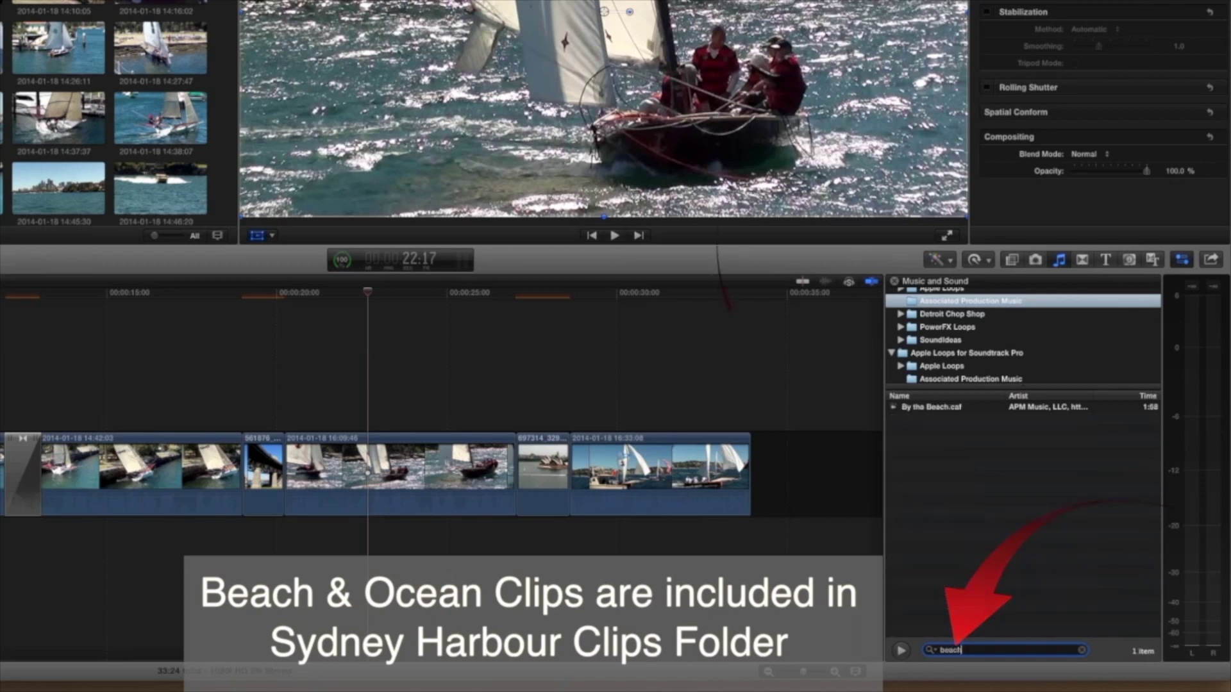
{"action": "left_click", "coordinate": [949, 409]}
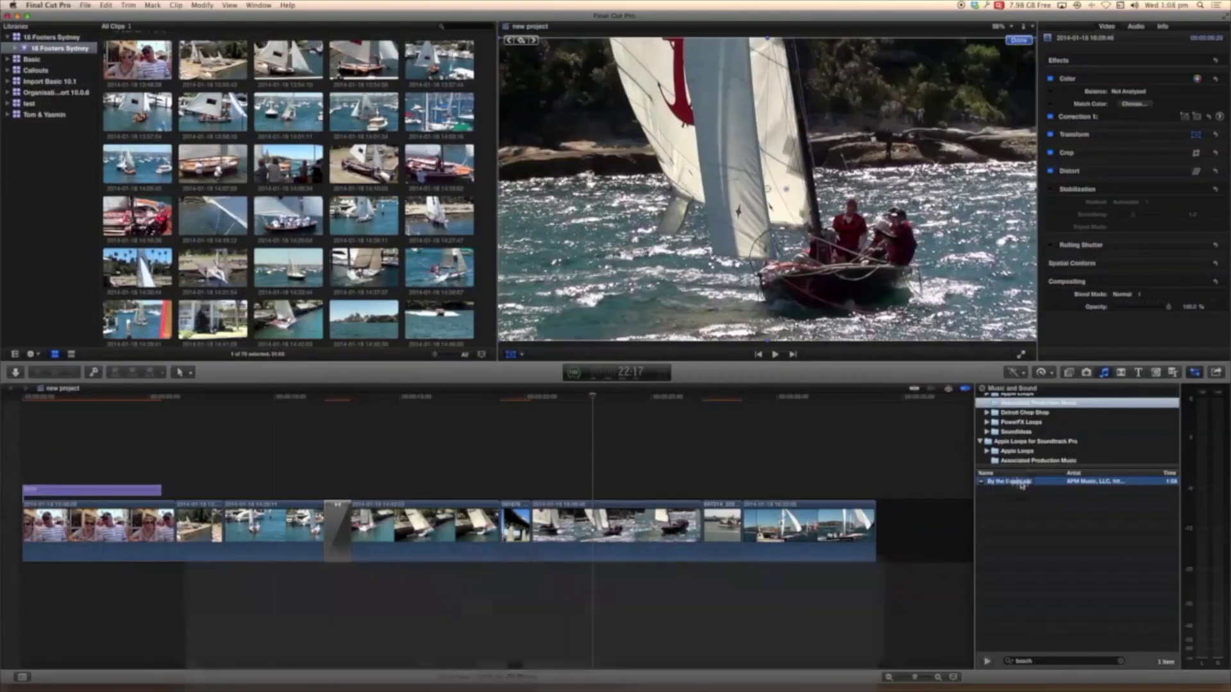
{"action": "left_click_drag", "start_coordinate": [931, 409], "coordinate": [17, 536]}
{"action": "mouse_move", "coordinate": [335, 577]}
{"action": "left_mouse_down"}
{"action": "mouse_move", "coordinate": [192, 626]}
{"action": "mouse_move", "coordinate": [47, 585]}
{"action": "mouse_move", "coordinate": [28, 594]}
{"action": "left_mouse_up"}
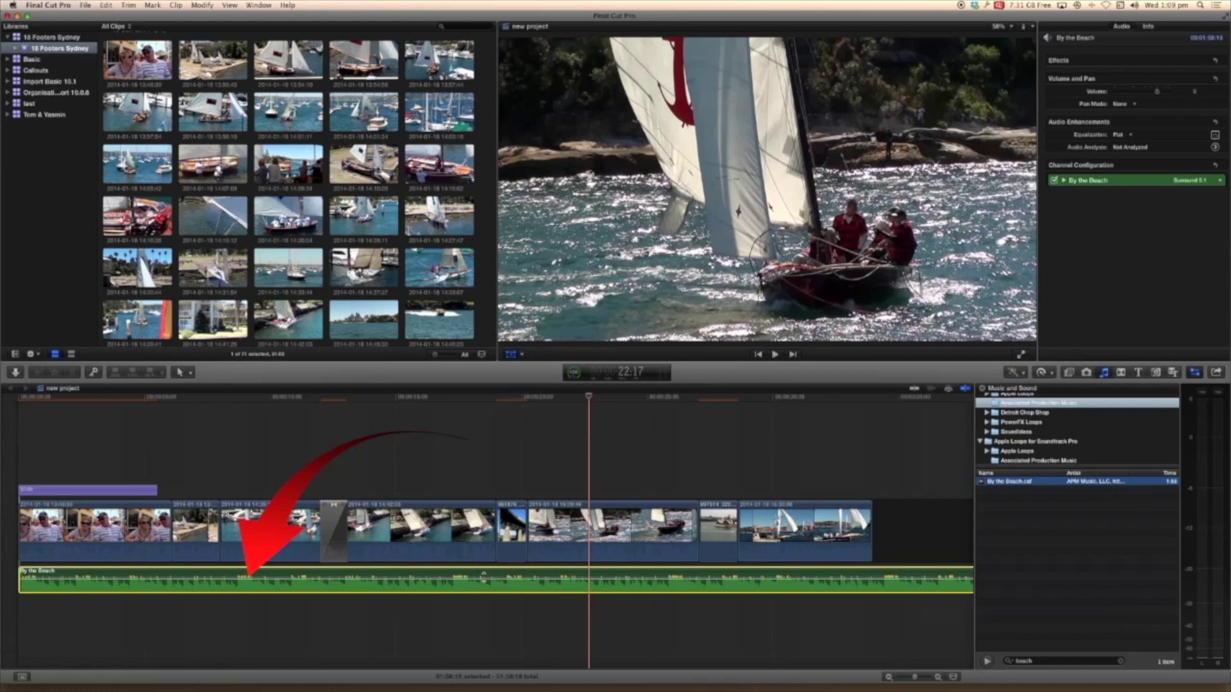
Step: Lower the volume of the By the Beach music clip slightly
{"action": "mouse_move", "coordinate": [484, 577]}
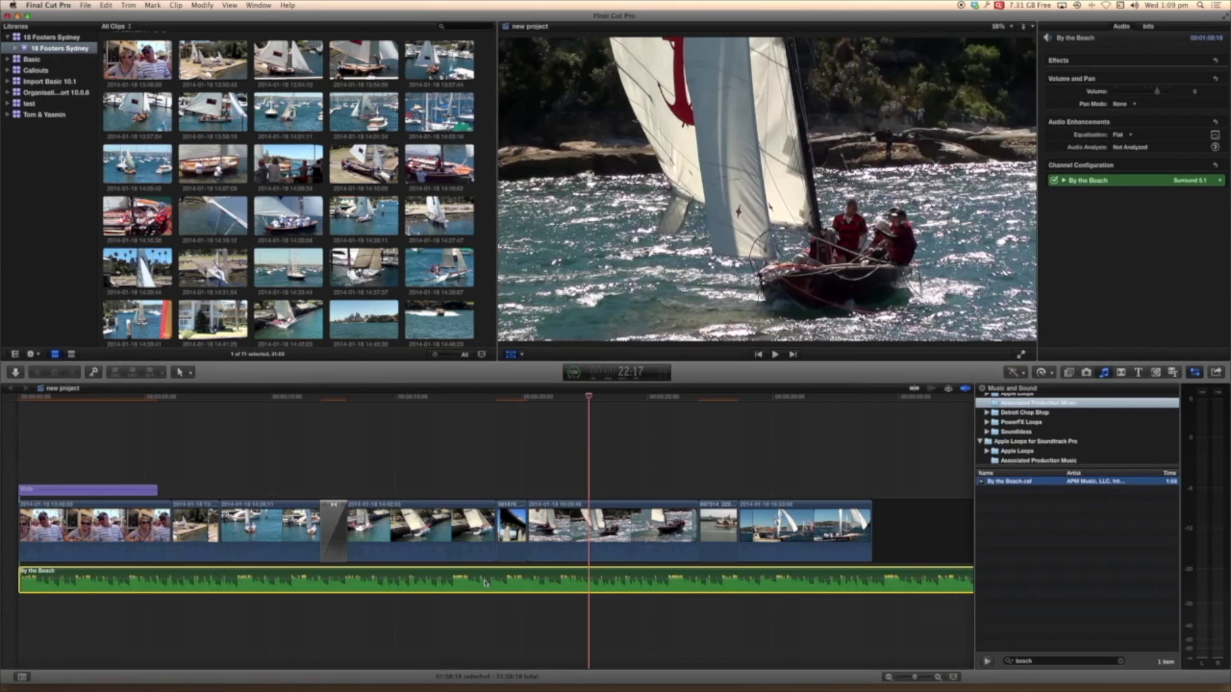
{"action": "left_click_drag", "start_coordinate": [489, 575], "coordinate": [492, 579]}
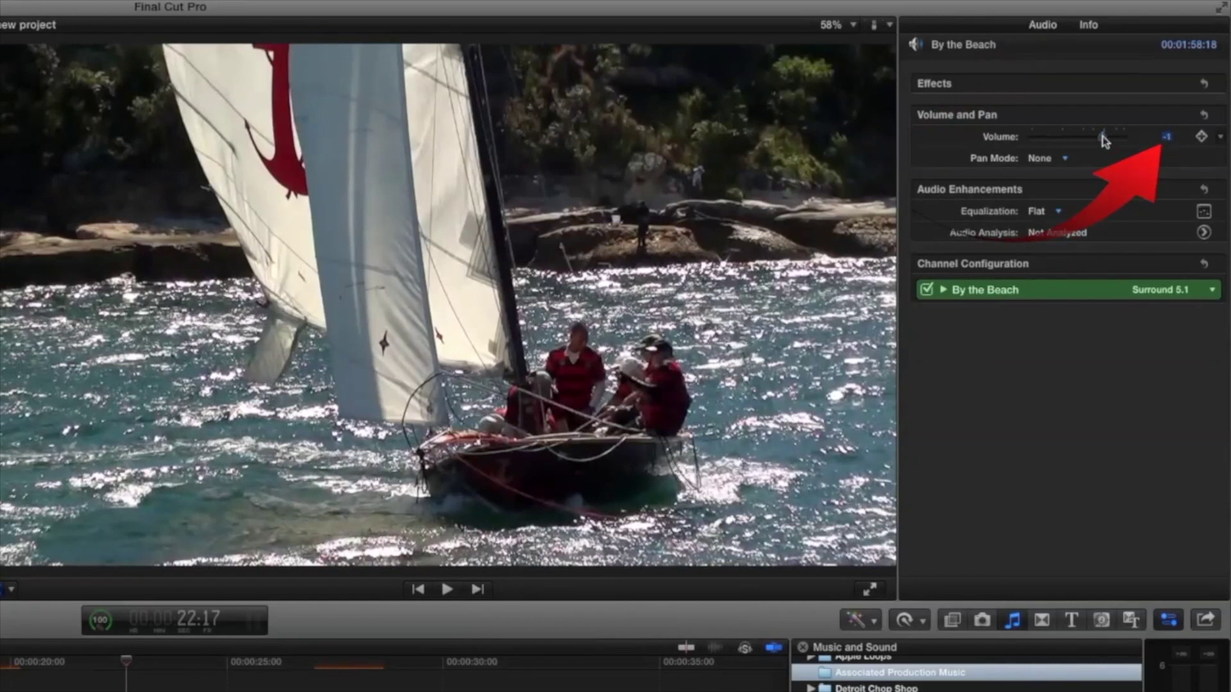
{"action": "left_click_drag", "start_coordinate": [1102, 137], "coordinate": [1098, 137]}
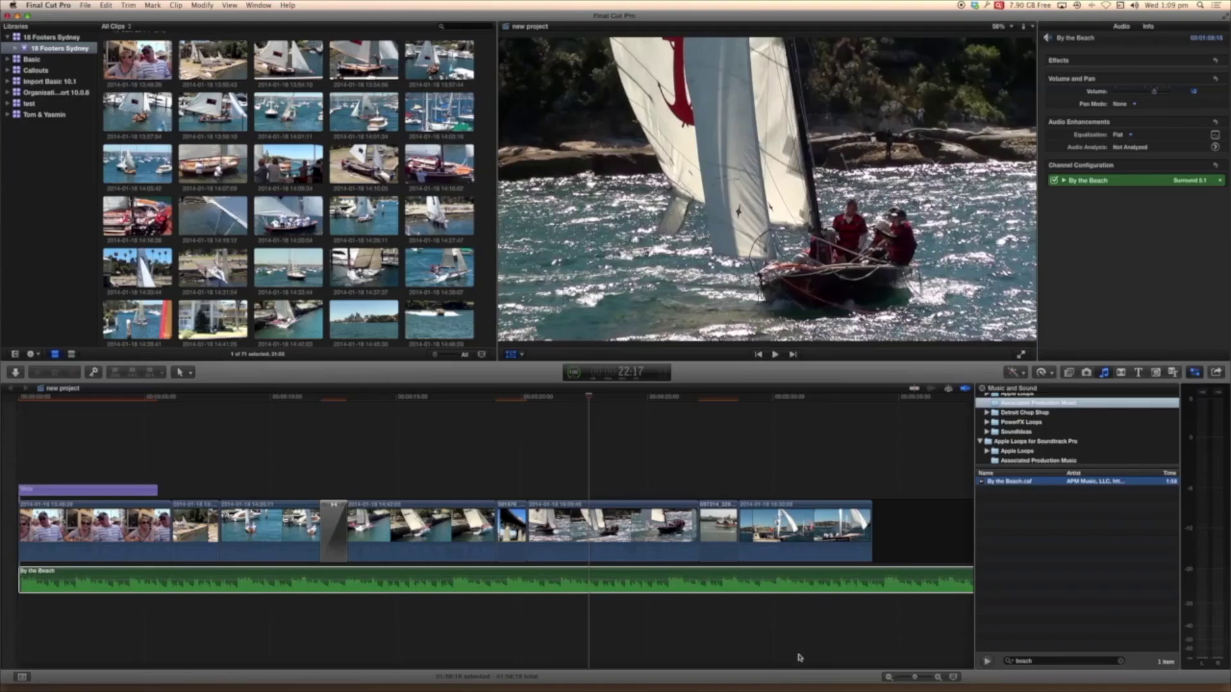
Step: Increase the timeline clip height and choose the clip appearance with large audio waveforms and small filmstrips
{"action": "left_click", "coordinate": [953, 677]}
{"action": "left_click_drag", "start_coordinate": [973, 632], "coordinate": [993, 635]}
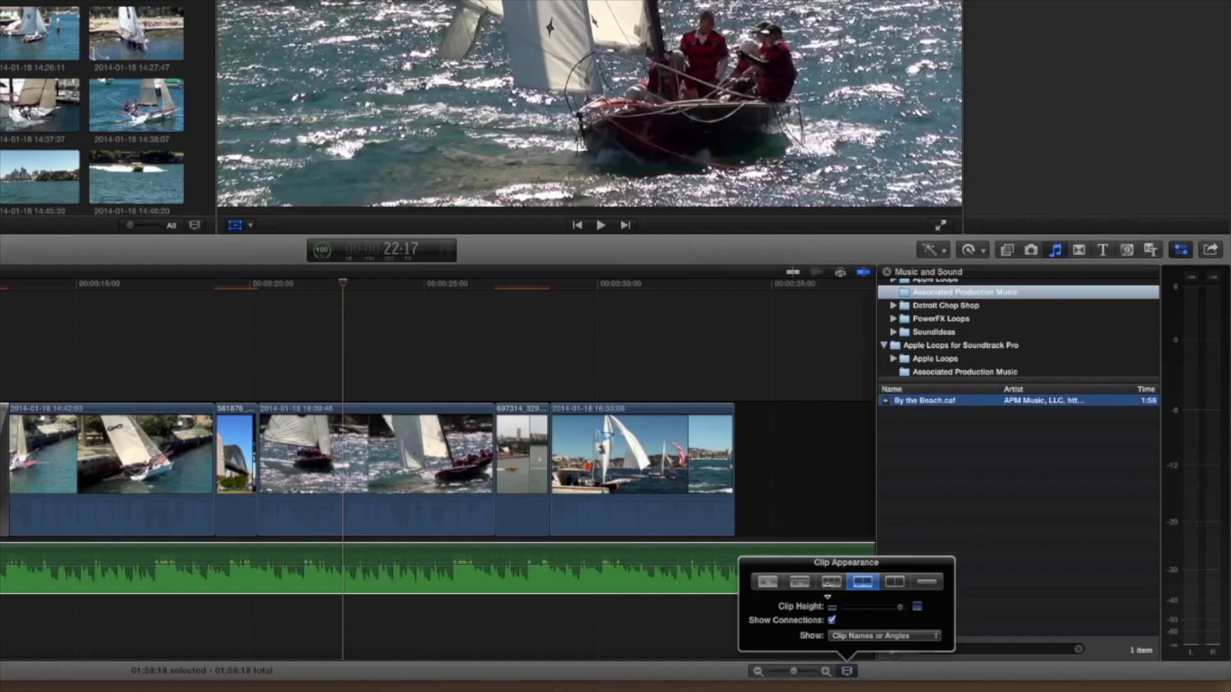
{"action": "left_click", "coordinate": [799, 581]}
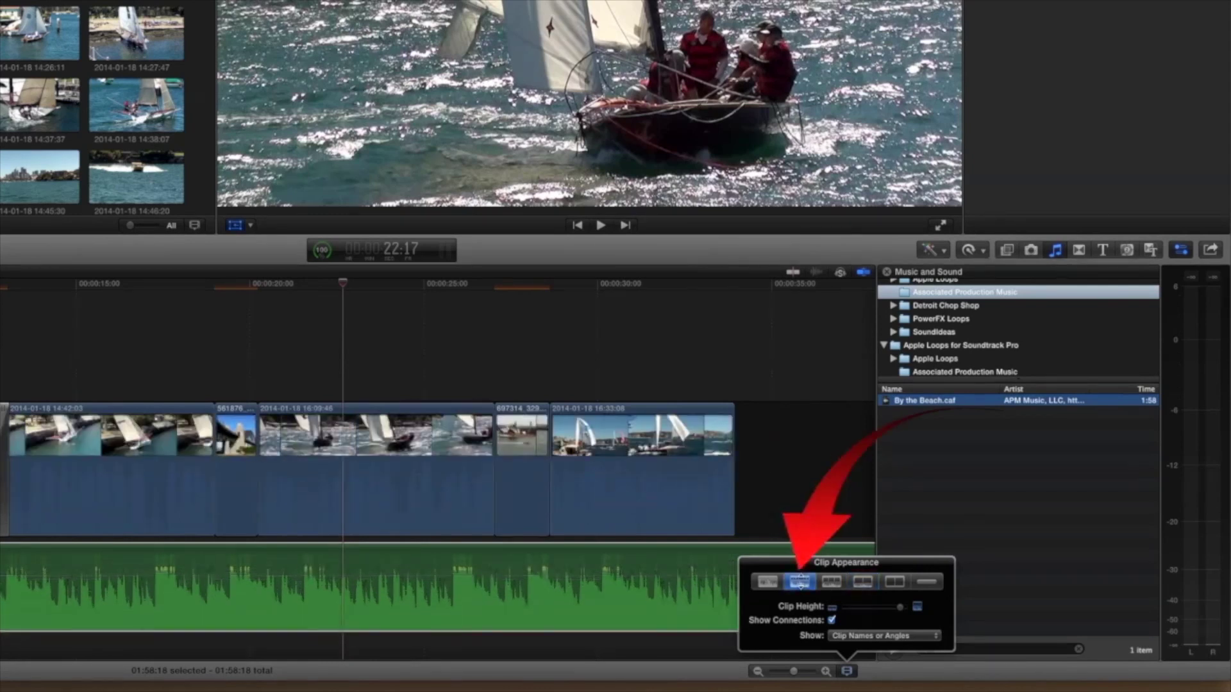
{"action": "scroll", "coordinate": [132, 535], "scroll_direction": "left", "scroll_amount": 1}
{"action": "scroll", "coordinate": [132, 535], "scroll_direction": "right", "scroll_amount": 1}
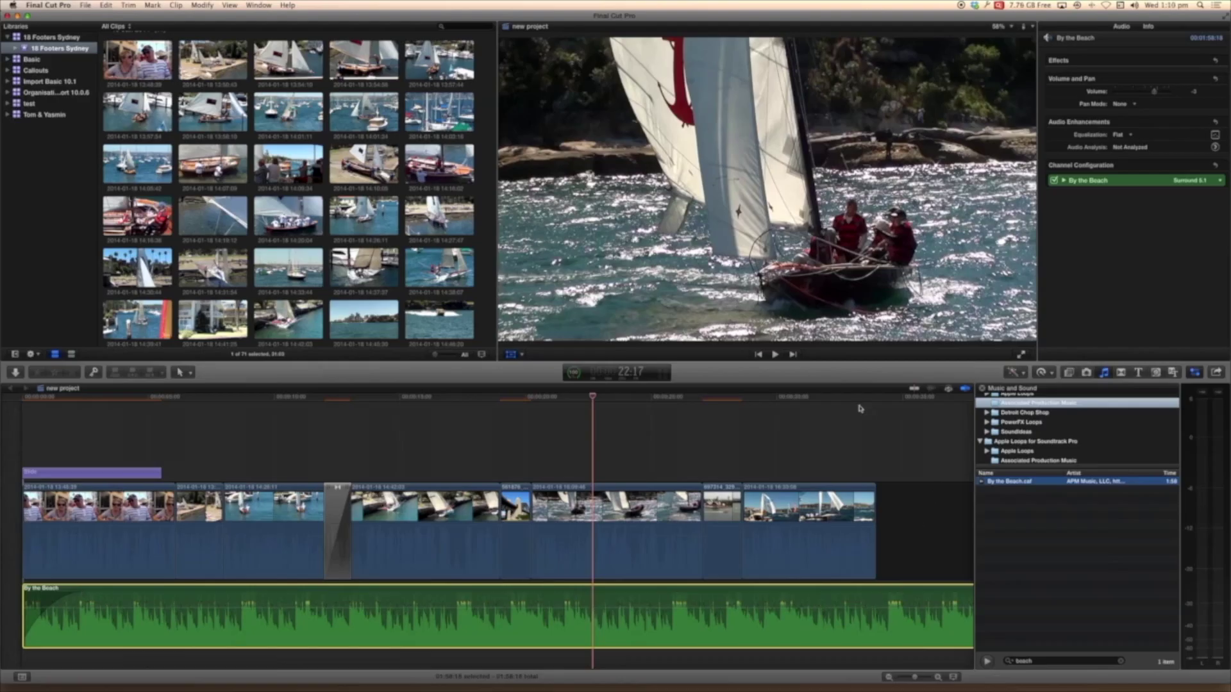
Step: Cut the By the Beach music with the Blade tool at 33:24, where the last video clip ends
{"action": "left_click", "coordinate": [876, 405]}
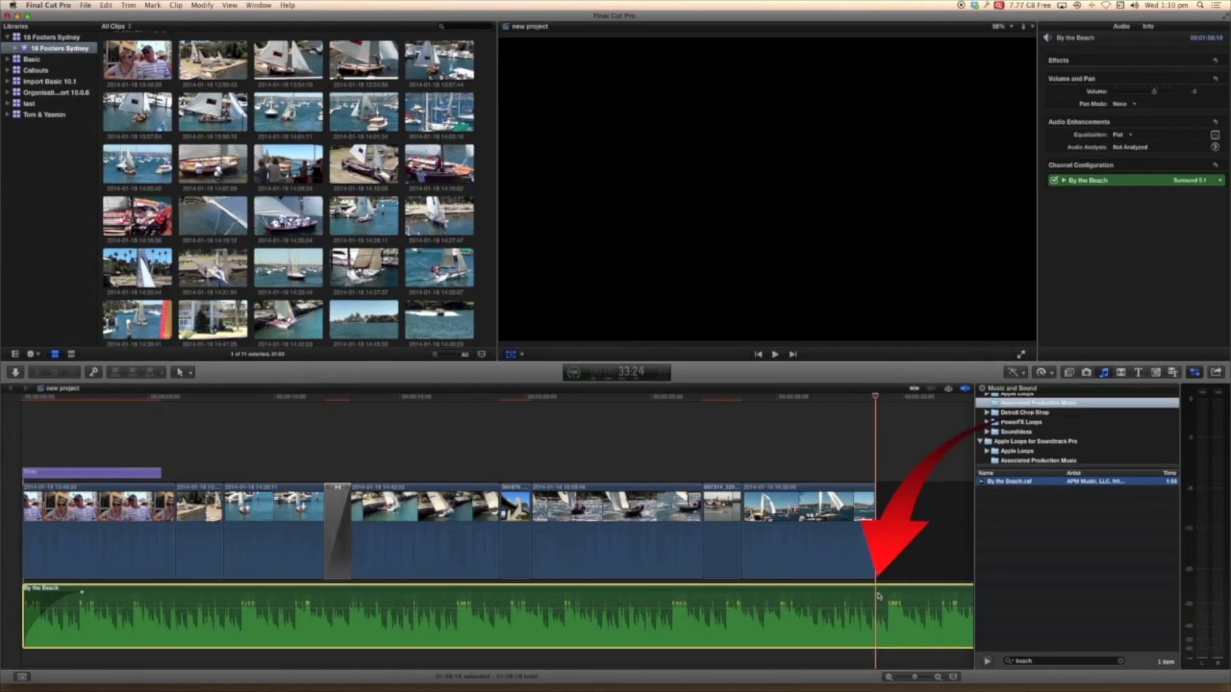
{"action": "left_click", "coordinate": [182, 372]}
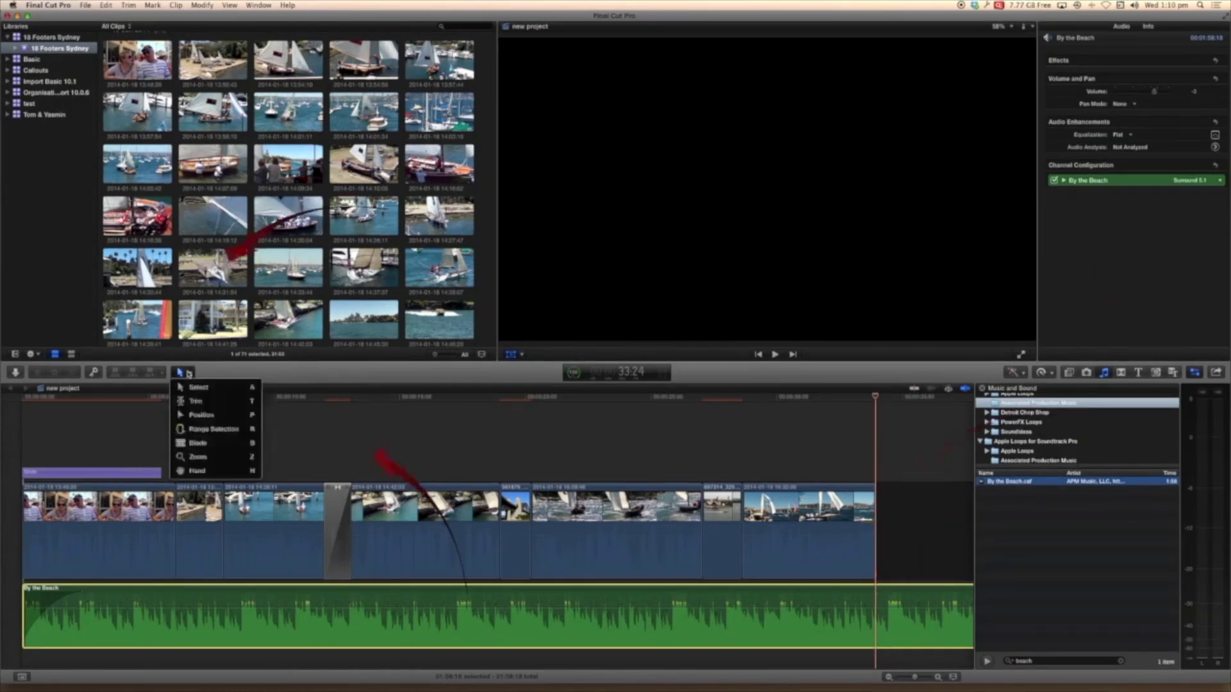
{"action": "left_click", "coordinate": [200, 444]}
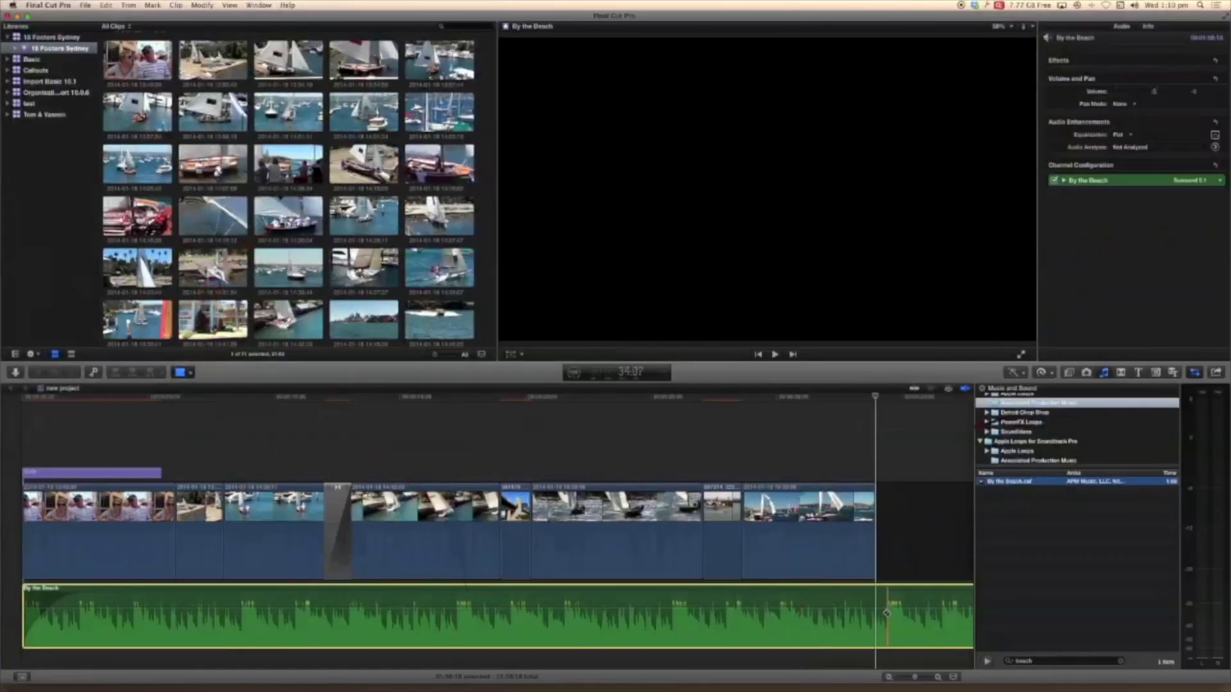
{"action": "left_click", "coordinate": [878, 614]}
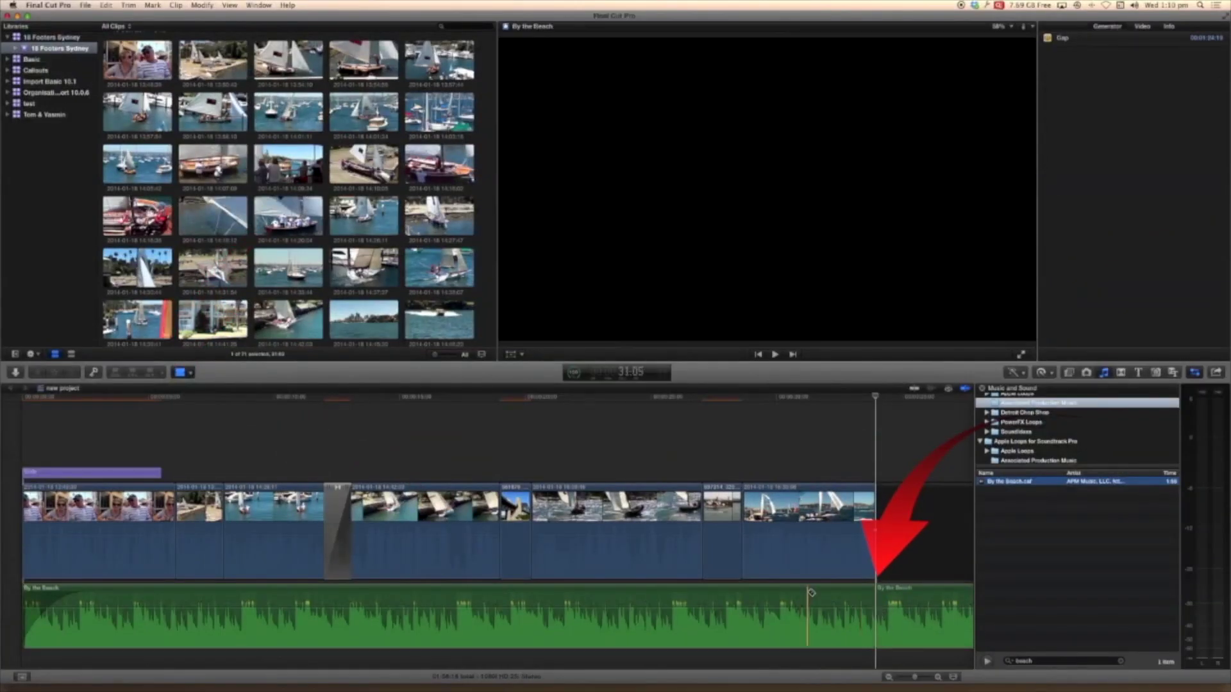
Step: Delete the surplus music past the last video clip and add a fade-out to the end of the remaining music
{"action": "key", "text": "a"}
{"action": "left_click", "coordinate": [925, 595]}
{"action": "key", "text": "Delete"}
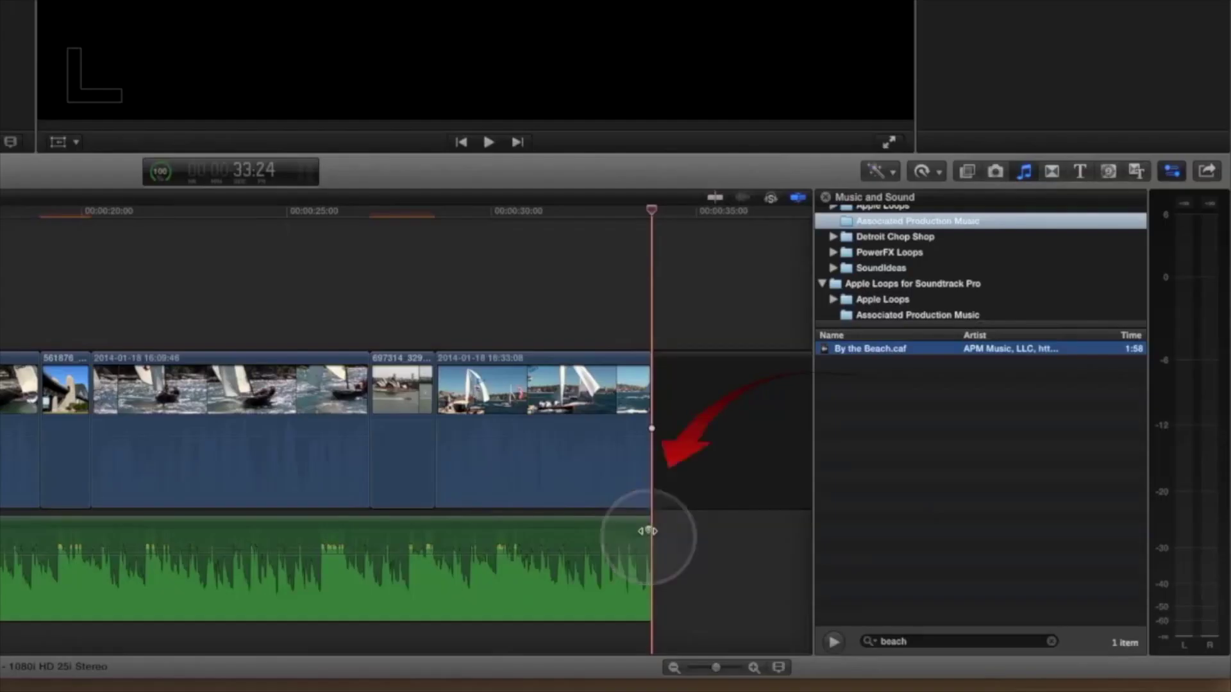
{"action": "left_click_drag", "start_coordinate": [647, 531], "coordinate": [564, 530]}
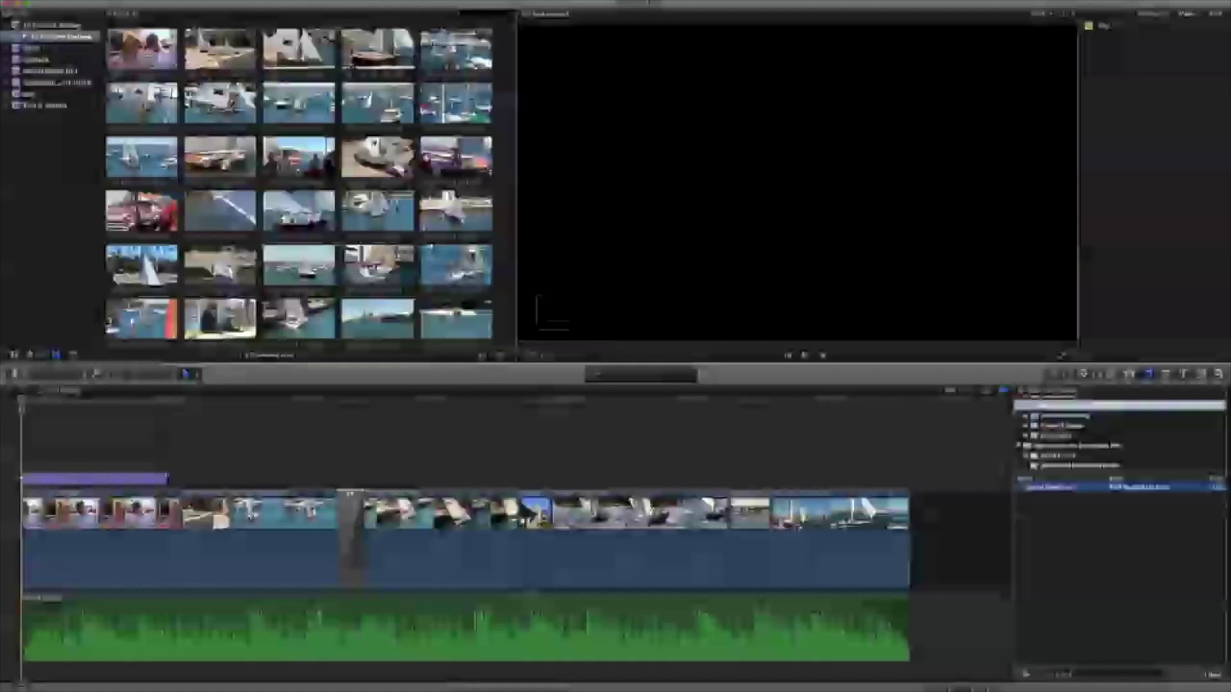
Step: Play the finished project from the start, and replay the section leading into the Opera House still from about 27:12
{"action": "left_click", "coordinate": [18, 409]}
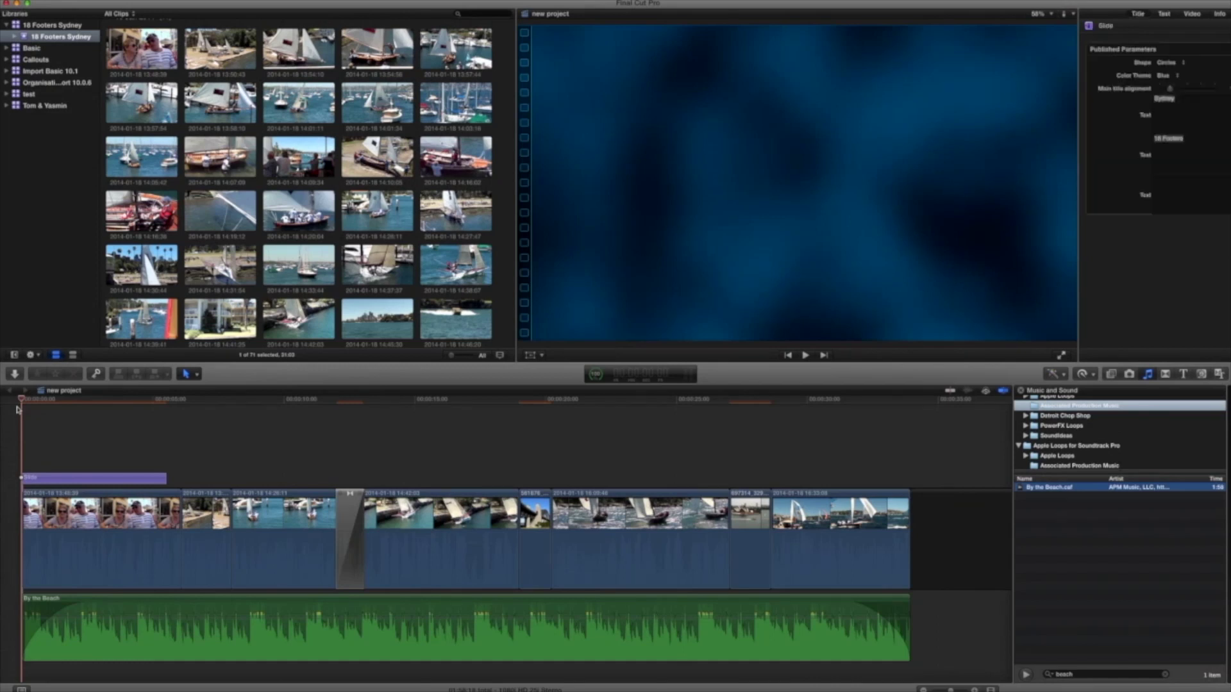
{"action": "key", "text": "space"}
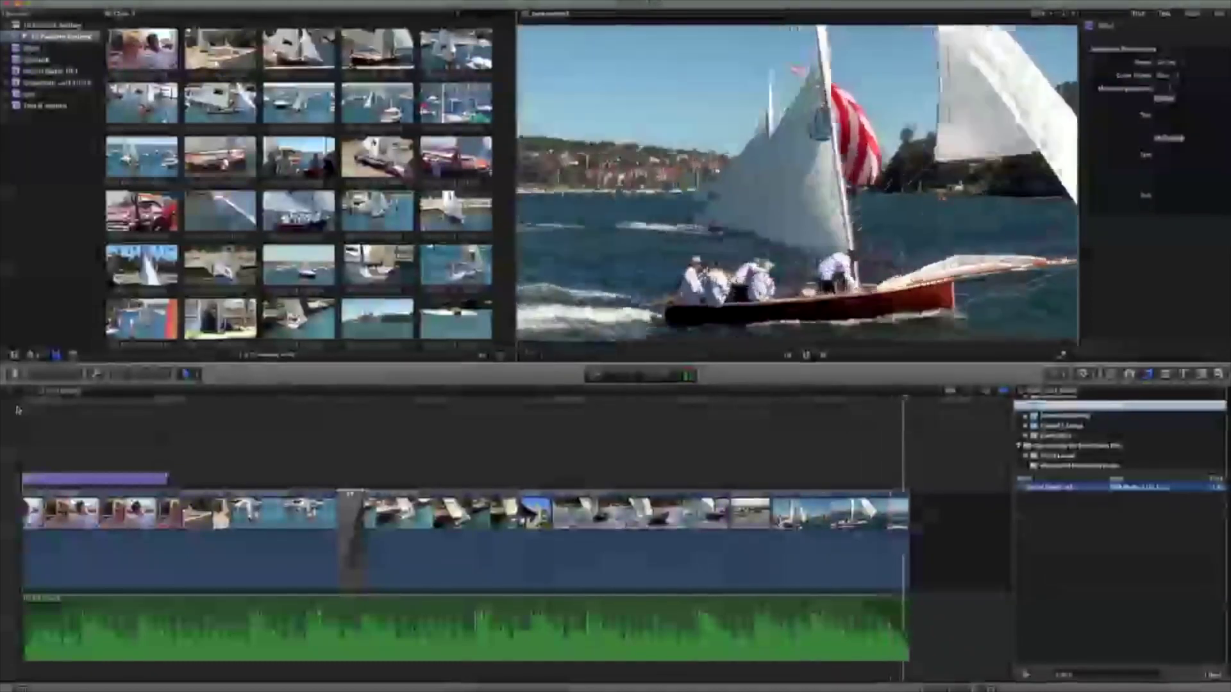
{"action": "mouse_move", "coordinate": [740, 410]}
{"action": "left_mouse_down"}
{"action": "mouse_move", "coordinate": [695, 411]}
{"action": "mouse_move", "coordinate": [717, 414]}
{"action": "left_mouse_up"}
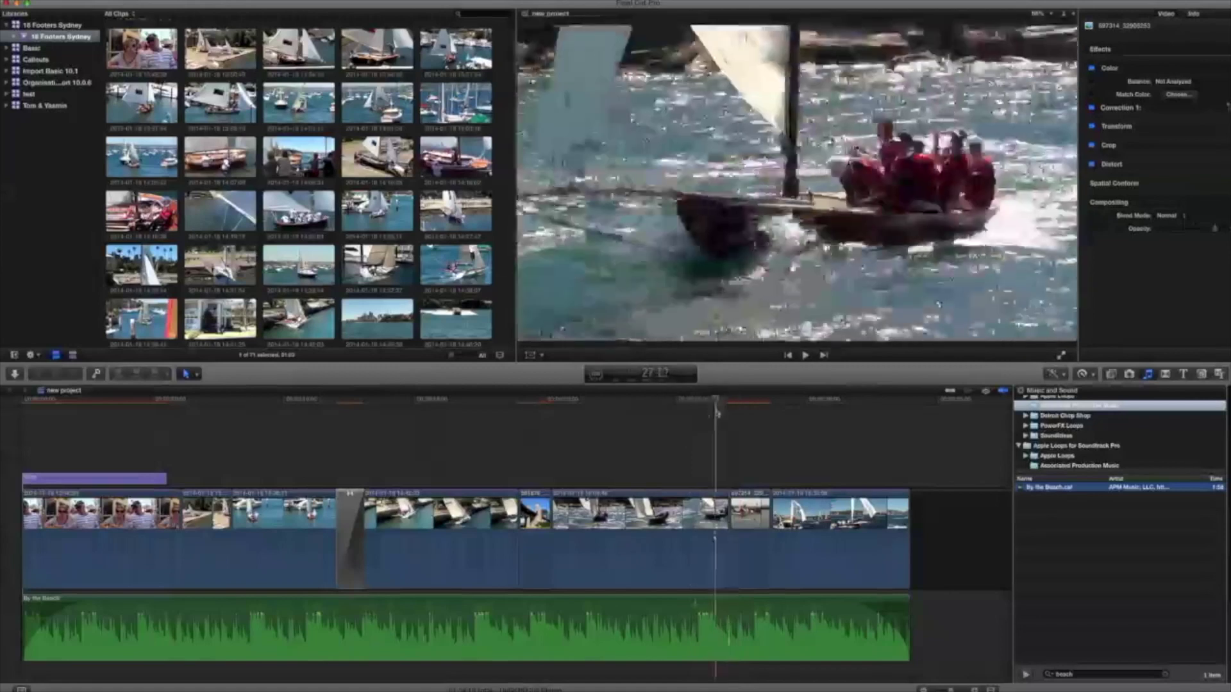
{"action": "key", "text": "space"}
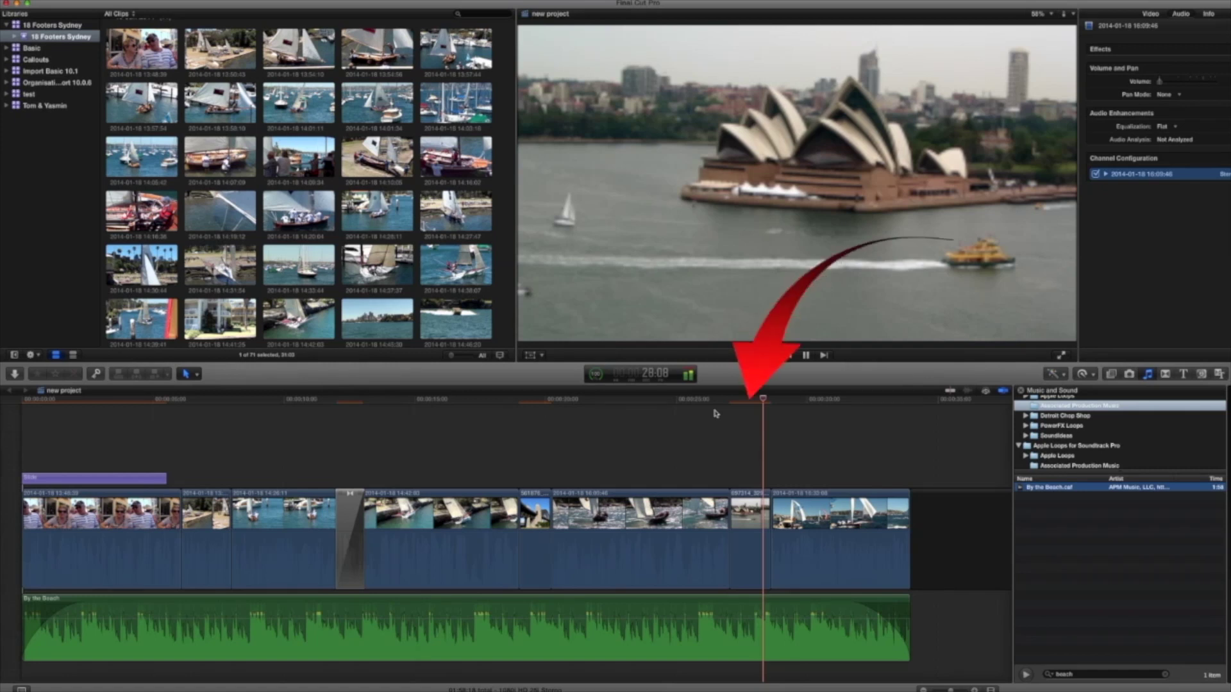
Step: Place the playhead on the Opera House still and step back frame by frame to 27:21
{"action": "left_click", "coordinate": [756, 400]}
{"action": "key", "text": "Left"}
{"action": "key", "text": "Left"}
{"action": "key", "text": "Left"}
{"action": "key", "text": "Left"}
{"action": "key", "text": "Left"}
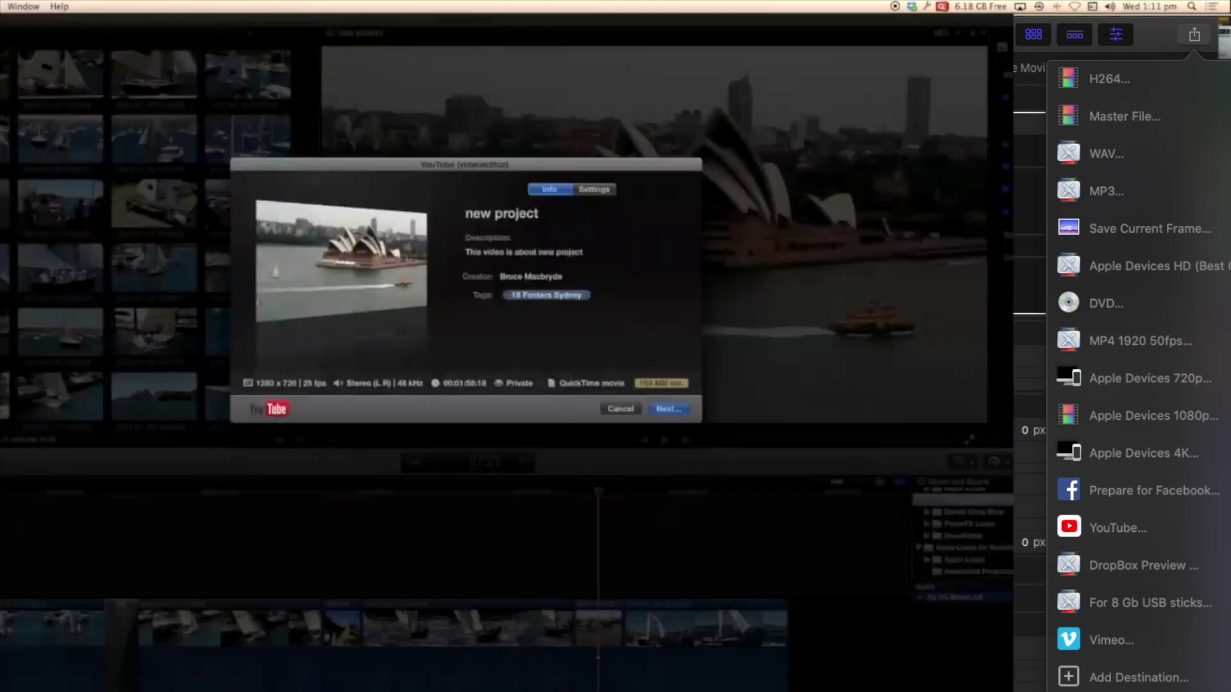
Step: Proceed with sharing the project to YouTube using the title "new project" and the existing description and tag
{"action": "left_click", "coordinate": [676, 413]}
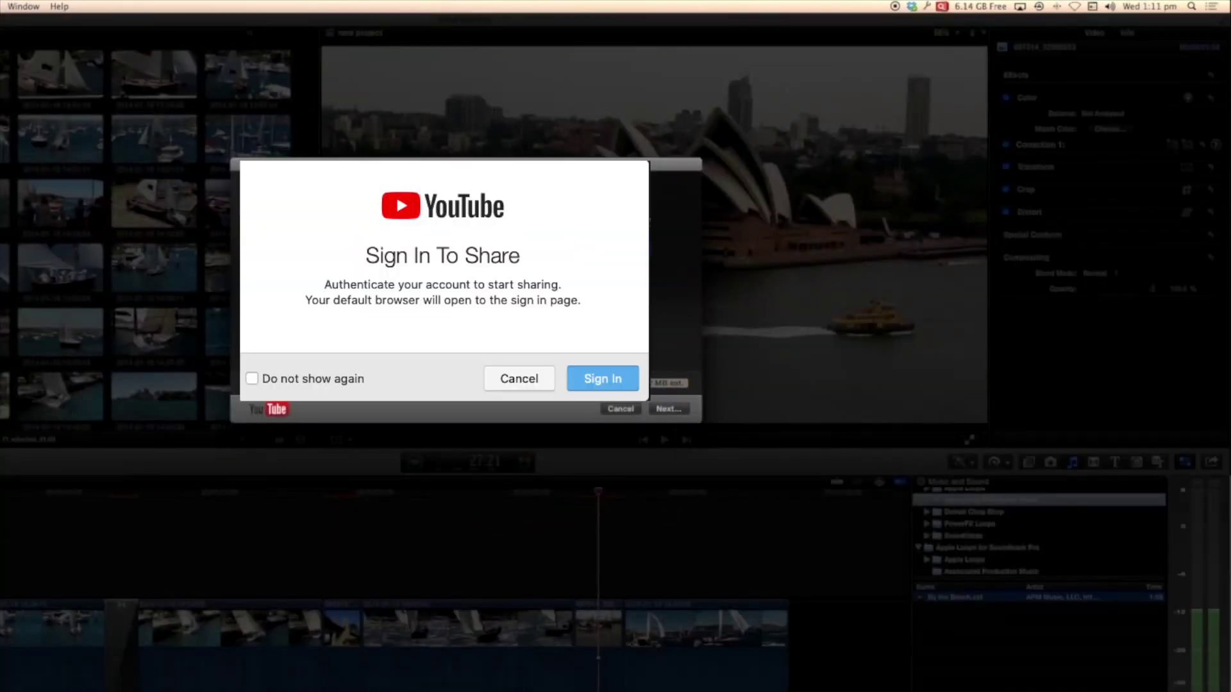